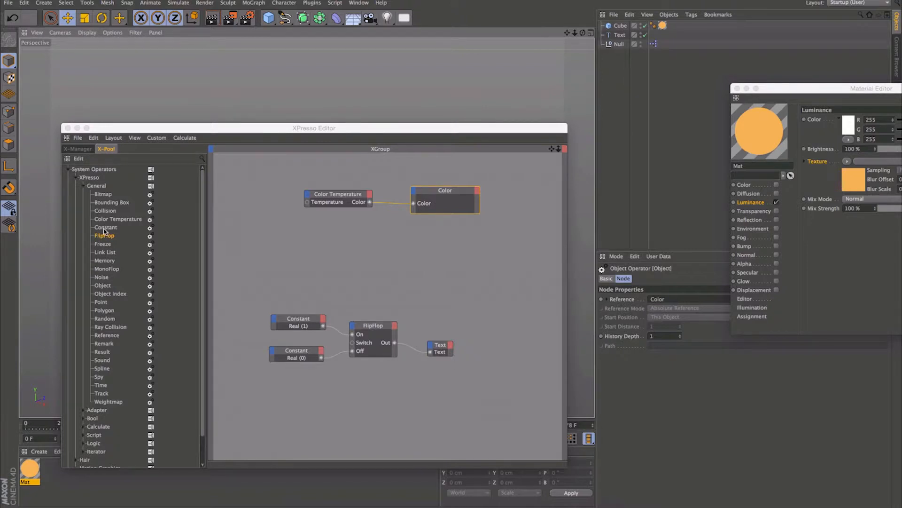
- Highlight the Color Temperature and FlipFlop operators in the General group of the X-Pool
{"action": "left_click", "coordinate": [104, 228]}
{"action": "left_click", "coordinate": [108, 220]}
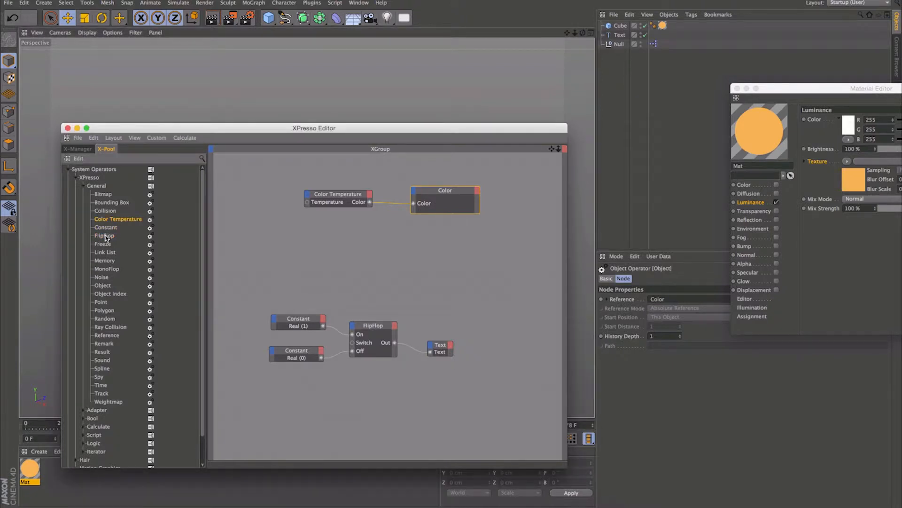
{"action": "left_click", "coordinate": [104, 237]}
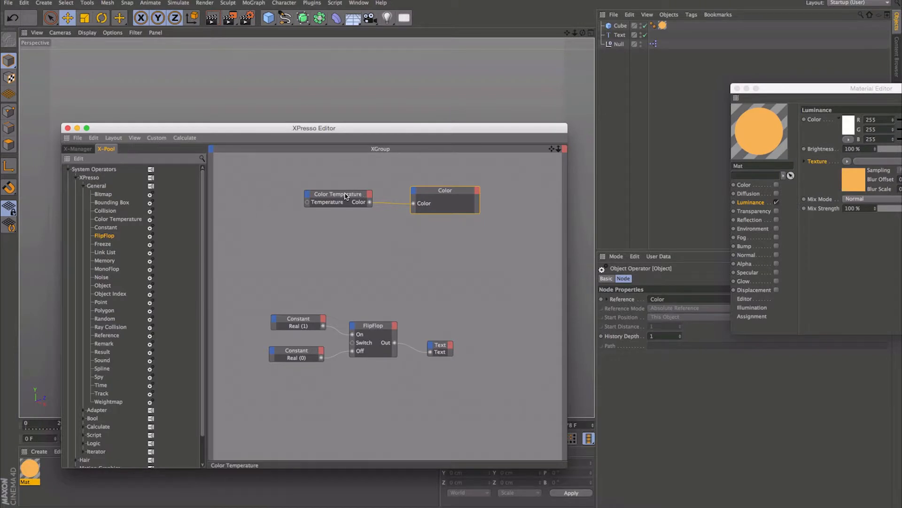
- Move the Color Temperature node farther from the Color node and shift the XPresso Editor window up
{"action": "left_click_drag", "start_coordinate": [347, 194], "coordinate": [296, 202]}
{"action": "left_click_drag", "start_coordinate": [404, 133], "coordinate": [390, 93]}
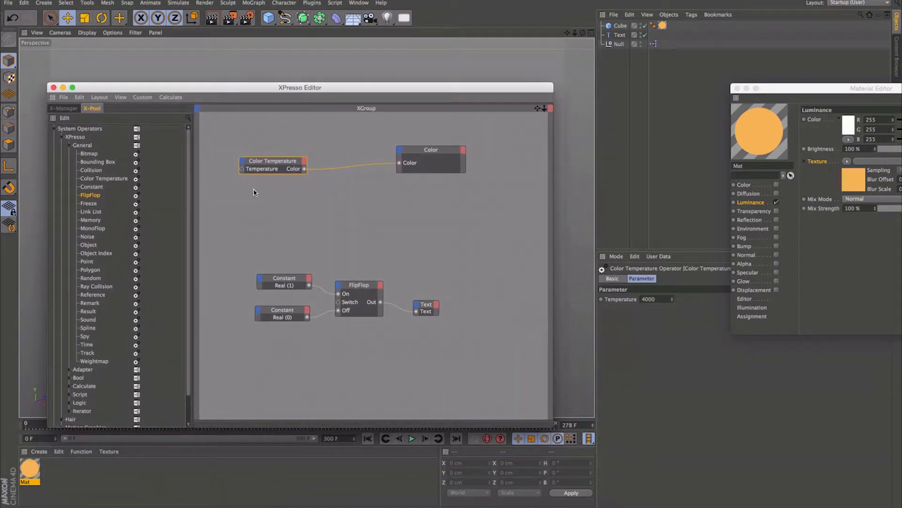
{"action": "left_click_drag", "start_coordinate": [274, 164], "coordinate": [277, 171]}
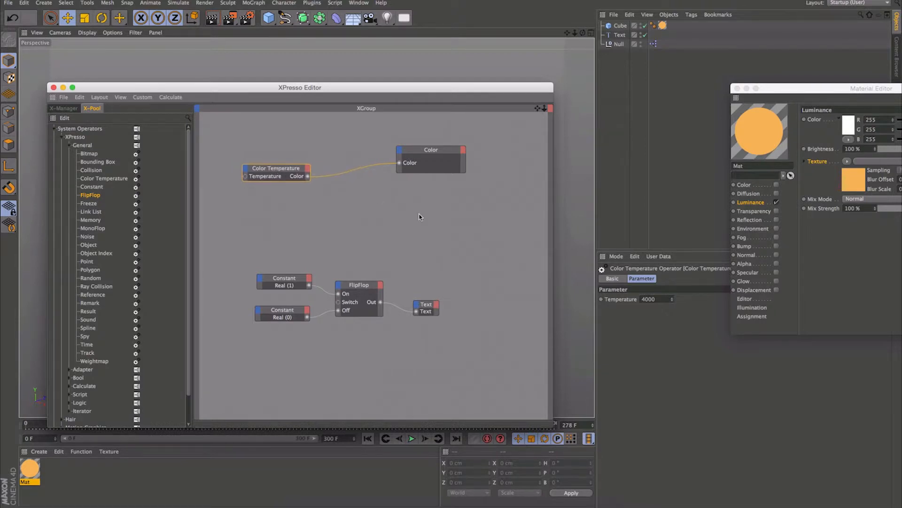
- Open the help for the Temperature parameter, read the Color Temperature Operator page, and move the Help window below the Color Temperature node
{"action": "left_click", "coordinate": [633, 300]}
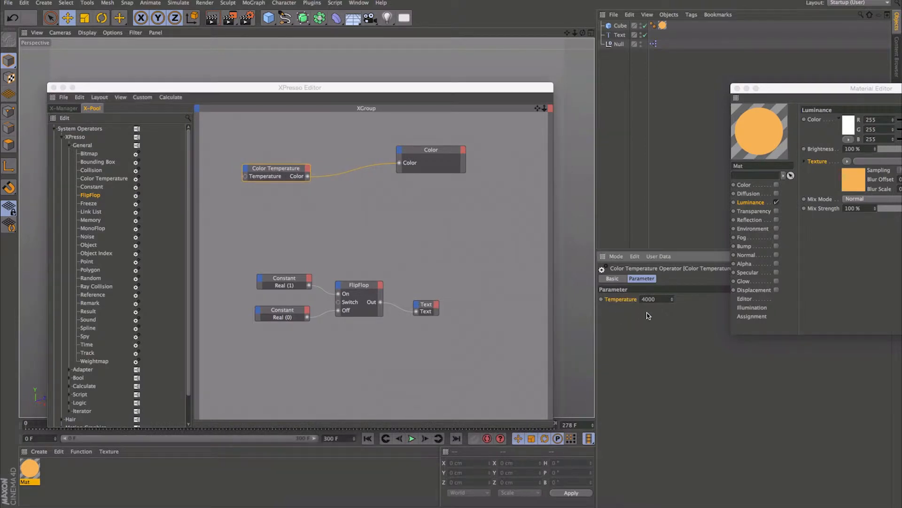
{"action": "right_click", "coordinate": [621, 301]}
{"action": "left_click", "coordinate": [652, 450]}
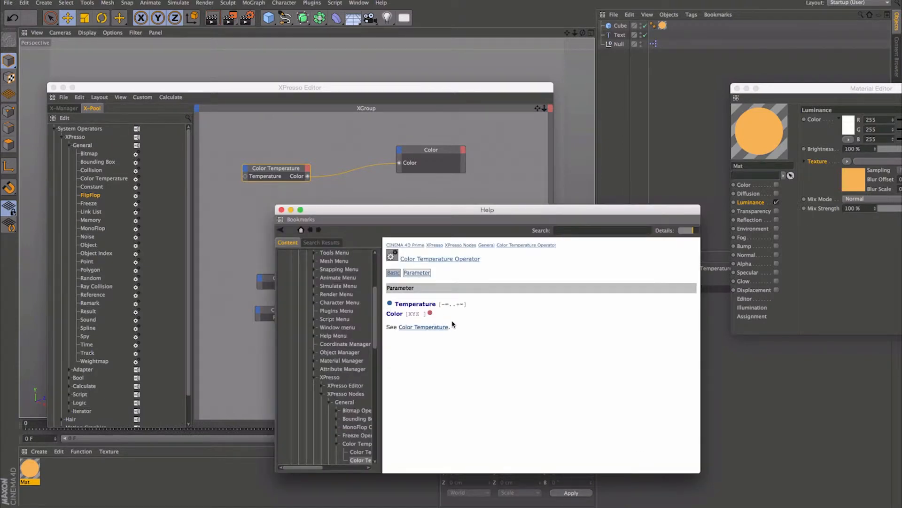
{"action": "left_click", "coordinate": [425, 326]}
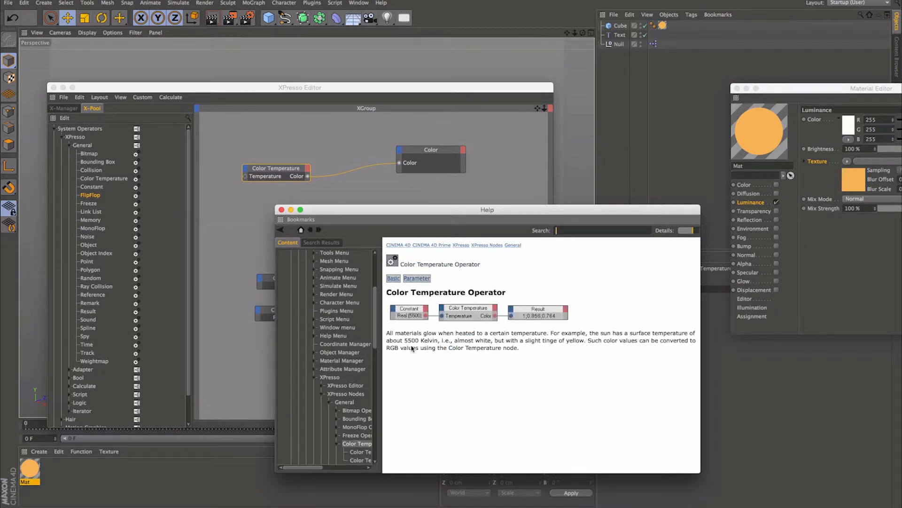
{"action": "left_click_drag", "start_coordinate": [596, 212], "coordinate": [460, 190]}
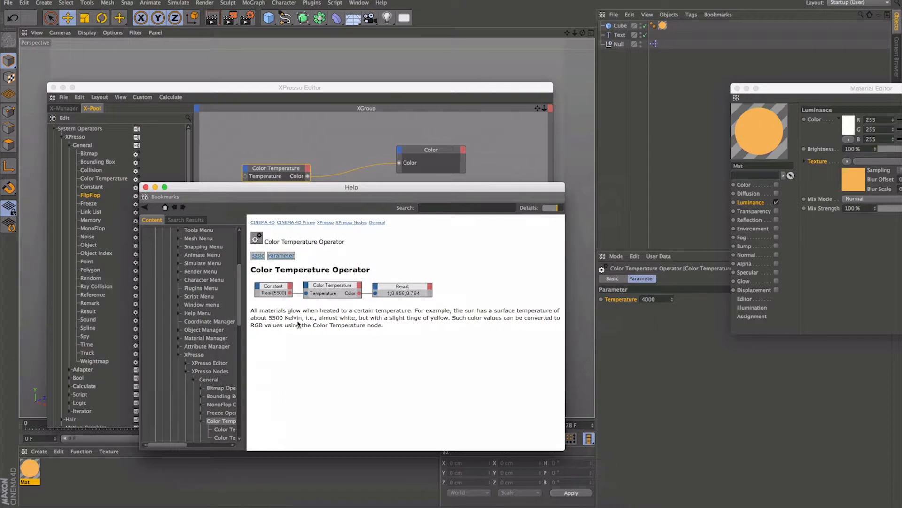
{"action": "left_click_drag", "start_coordinate": [328, 190], "coordinate": [320, 247]}
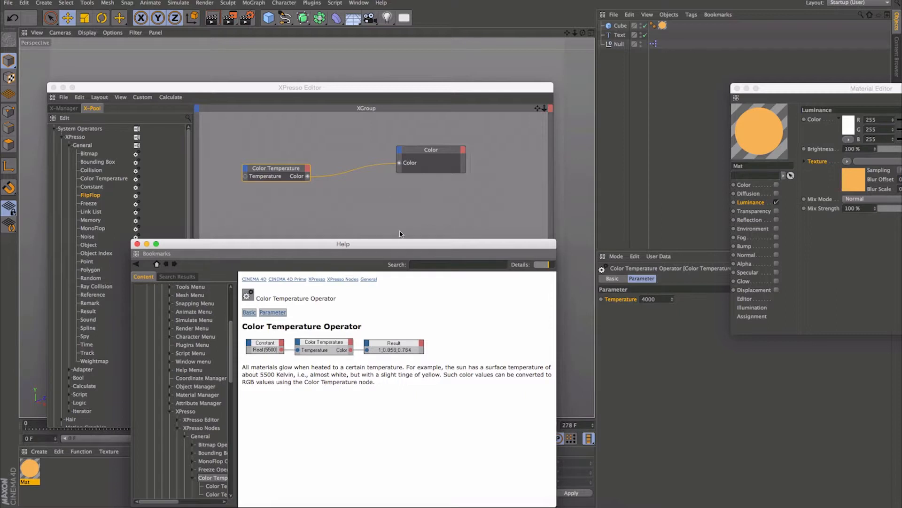
{"action": "left_click_drag", "start_coordinate": [384, 245], "coordinate": [415, 331]}
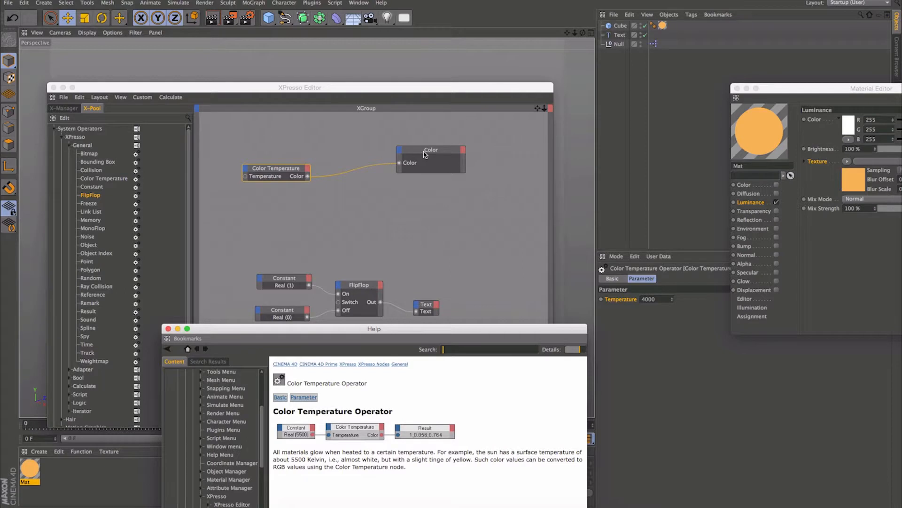
- Uncover the cube in the viewport and test the Color Temperature node with temperatures of 100, 2000 and 3000
{"action": "left_click", "coordinate": [300, 201]}
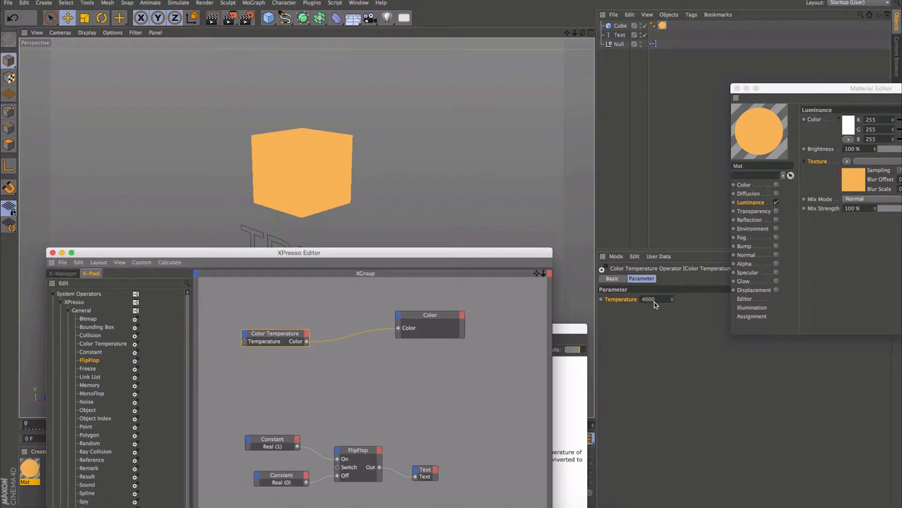
{"action": "left_click", "coordinate": [661, 300]}
{"action": "type", "text": "100"}
{"action": "key", "text": "Return"}
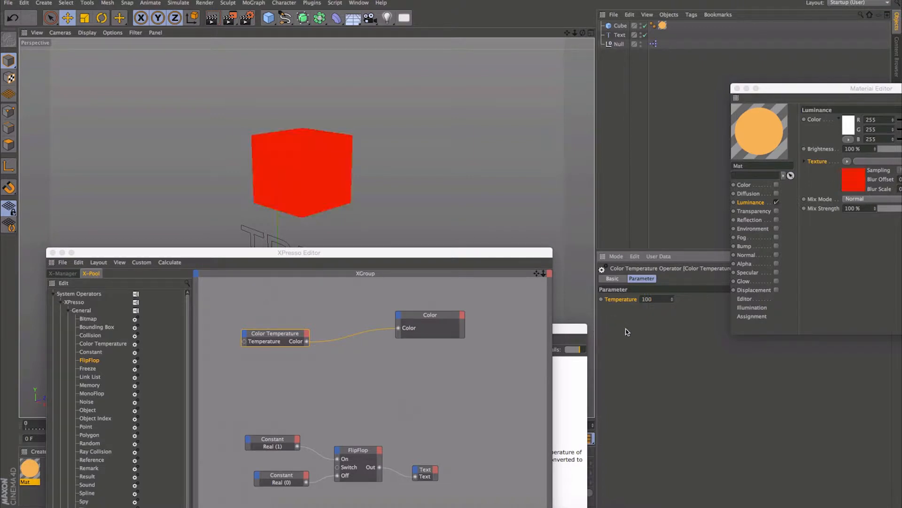
{"action": "left_click", "coordinate": [658, 299]}
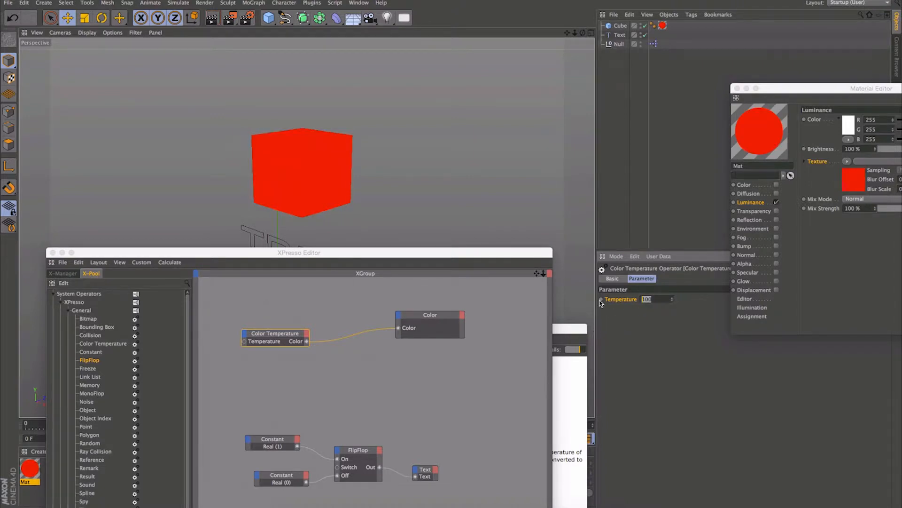
{"action": "type", "text": "2000"}
{"action": "key", "text": "Return"}
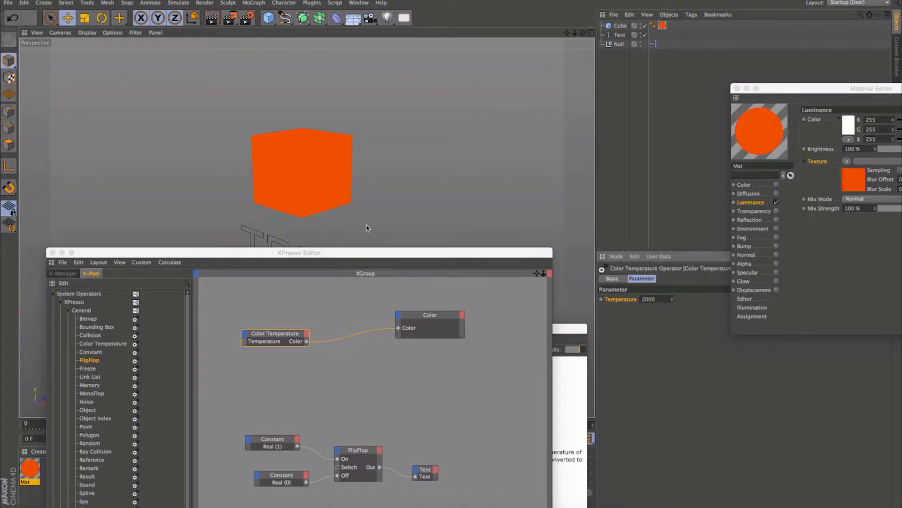
{"action": "double_click", "coordinate": [649, 299]}
{"action": "type", "text": "3000"}
{"action": "key", "text": "Return"}
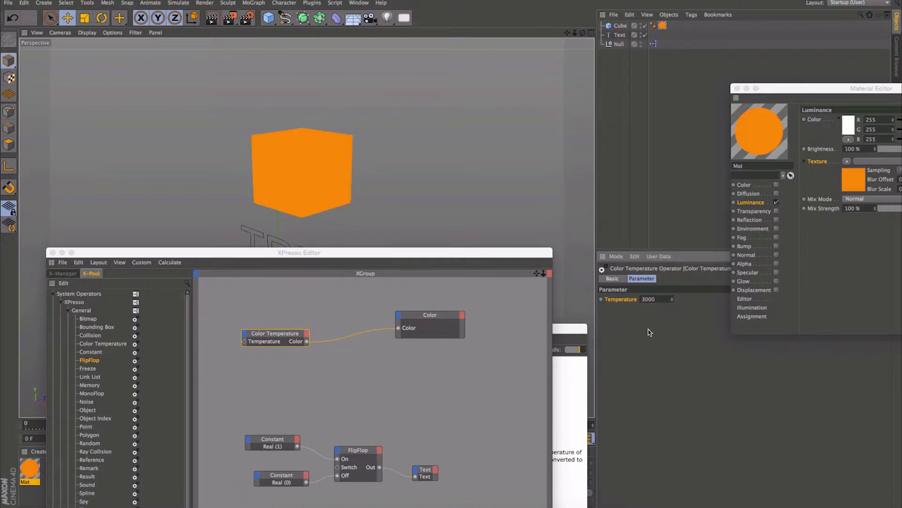
- Set the Color Temperature node's temperature to 8000
{"action": "left_click_drag", "start_coordinate": [655, 300], "coordinate": [631, 297]}
{"action": "type", "text": "8000"}
{"action": "key", "text": "Return"}
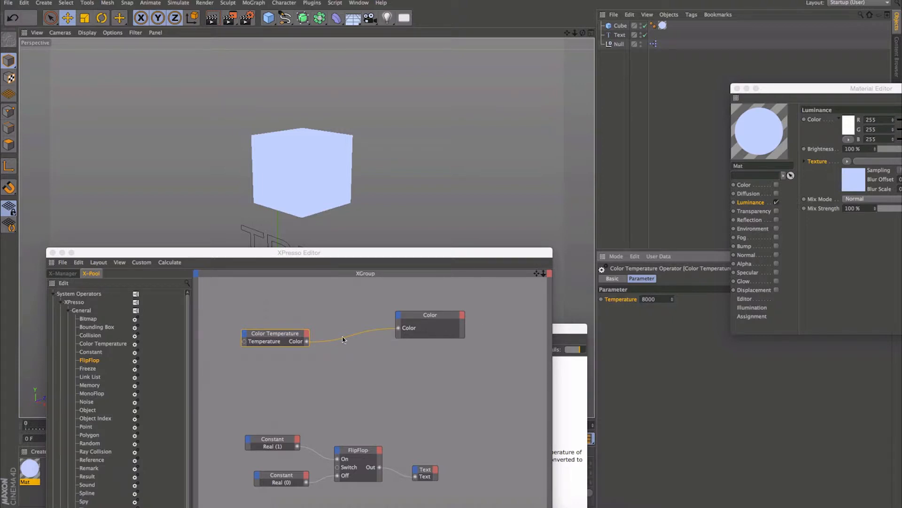
- Move the Color Temperature node closer to the Color node and the Real (1) Constant node up, away from the FlipFlop
{"action": "left_click", "coordinate": [283, 335]}
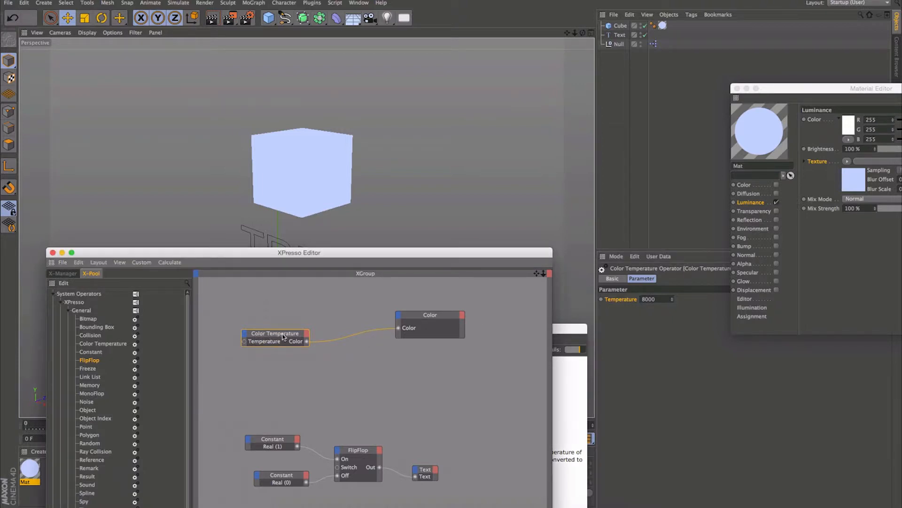
{"action": "left_click_drag", "start_coordinate": [284, 335], "coordinate": [348, 329]}
{"action": "left_click_drag", "start_coordinate": [417, 244], "coordinate": [442, 156]}
{"action": "left_click_drag", "start_coordinate": [308, 347], "coordinate": [309, 306]}
{"action": "left_click_drag", "start_coordinate": [425, 157], "coordinate": [406, 167]}
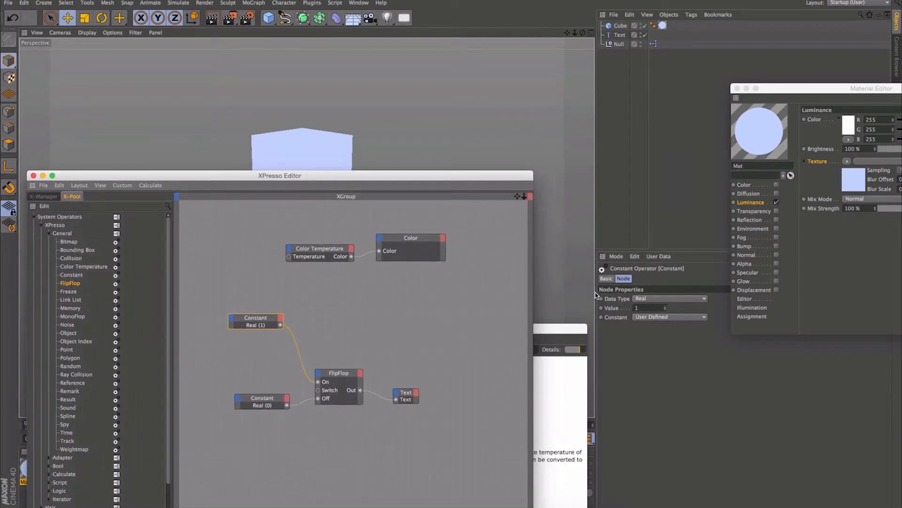
- Review the data types available for the Real (1) Constant node and place it back near the FlipFlop's On input
{"action": "left_click", "coordinate": [648, 308]}
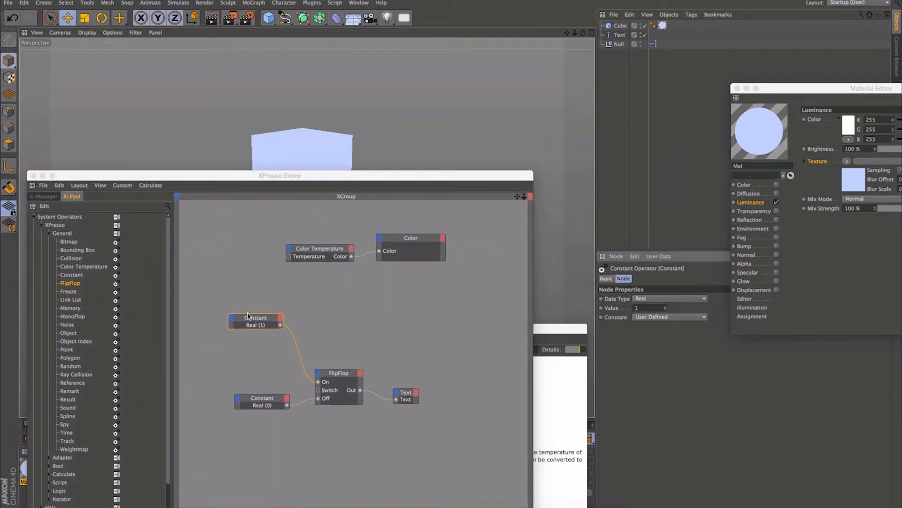
{"action": "left_click_drag", "start_coordinate": [253, 322], "coordinate": [255, 336]}
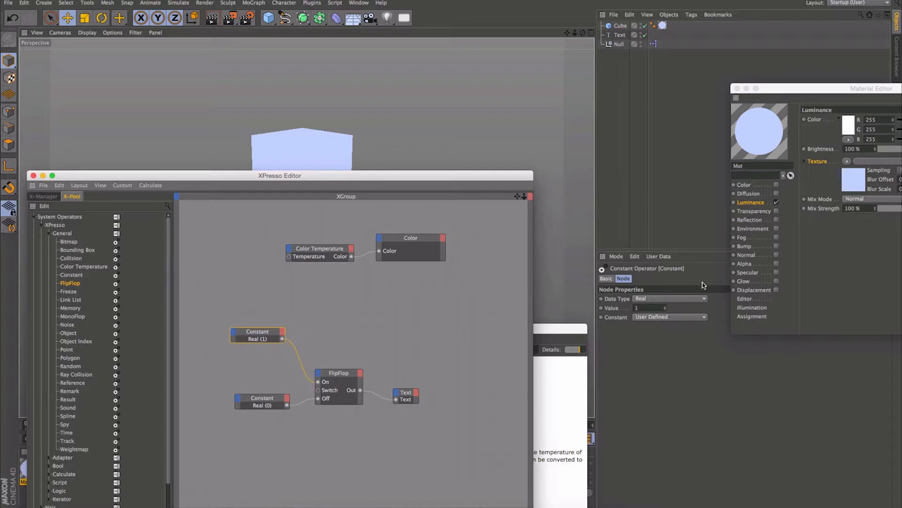
{"action": "left_click", "coordinate": [673, 353]}
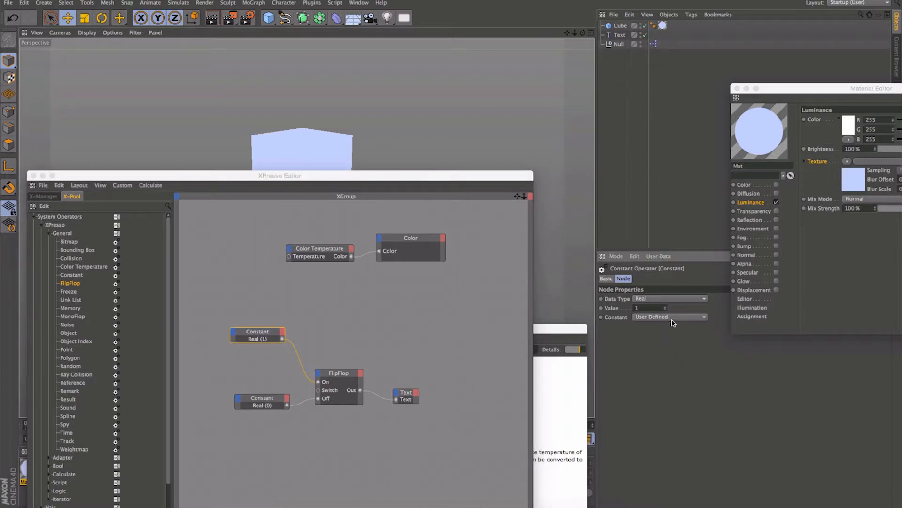
{"action": "left_click", "coordinate": [674, 299]}
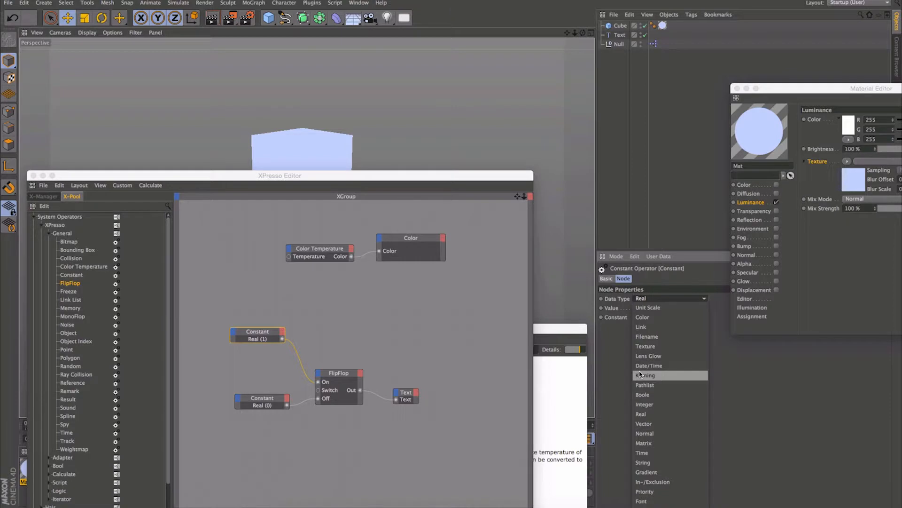
{"action": "left_click", "coordinate": [360, 312]}
{"action": "left_click_drag", "start_coordinate": [262, 337], "coordinate": [270, 366]}
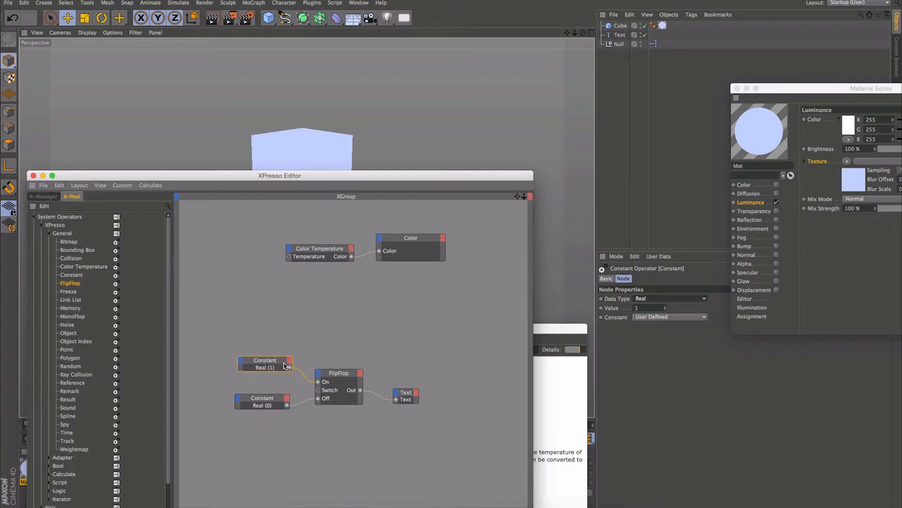
- Try the Boole data type and its value toggle on the Constant feeding the FlipFlop's On input, and return it to Real
{"action": "left_click", "coordinate": [671, 300]}
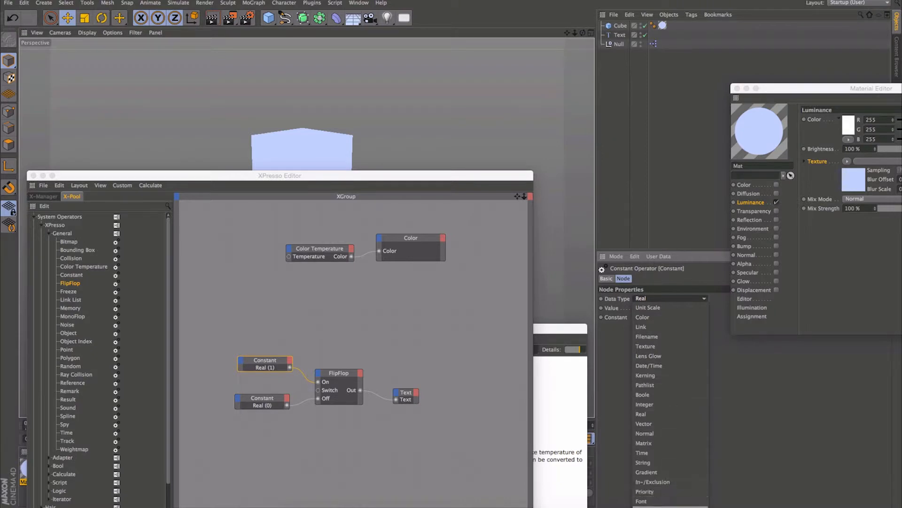
{"action": "left_click", "coordinate": [652, 394]}
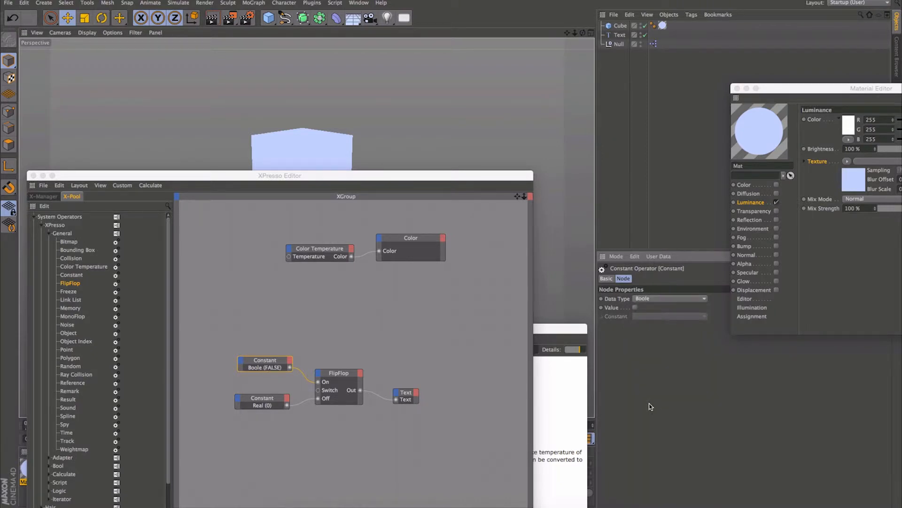
{"action": "left_click", "coordinate": [636, 309]}
{"action": "left_click", "coordinate": [635, 308]}
{"action": "left_click", "coordinate": [652, 299]}
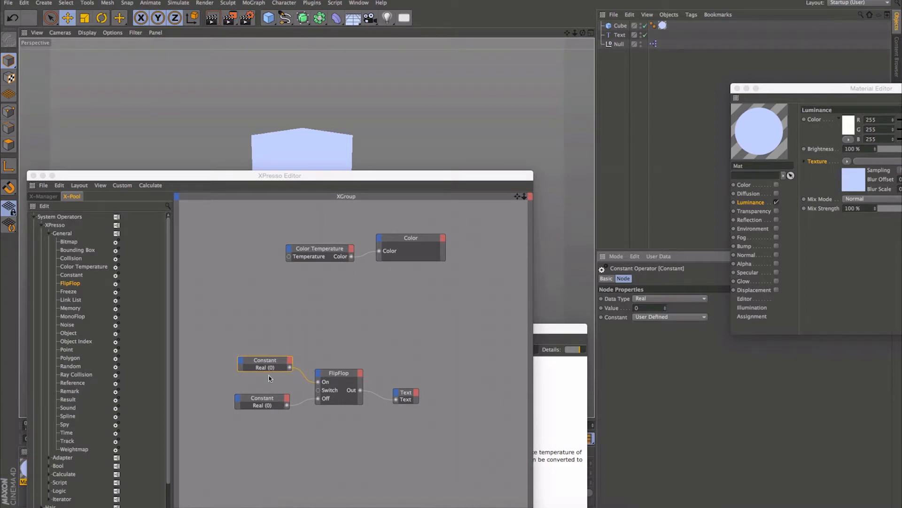
- Arrange the two Constant nodes one above the other beside the FlipFlop, and align the FlipFlop and Text nodes with them
{"action": "left_click_drag", "start_coordinate": [279, 355], "coordinate": [270, 358]}
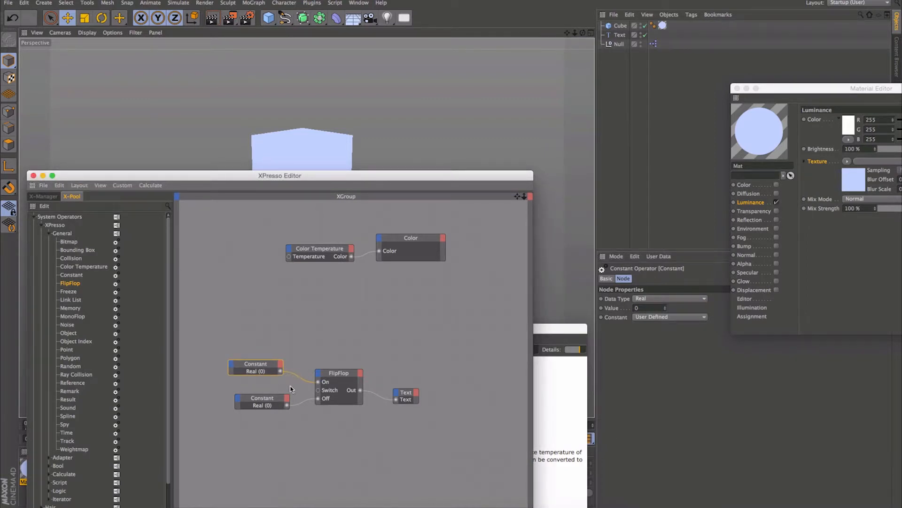
{"action": "mouse_move", "coordinate": [261, 366]}
{"action": "left_mouse_down"}
{"action": "mouse_move", "coordinate": [247, 346]}
{"action": "mouse_move", "coordinate": [266, 357]}
{"action": "left_mouse_up"}
{"action": "left_click_drag", "start_coordinate": [264, 398], "coordinate": [259, 398]}
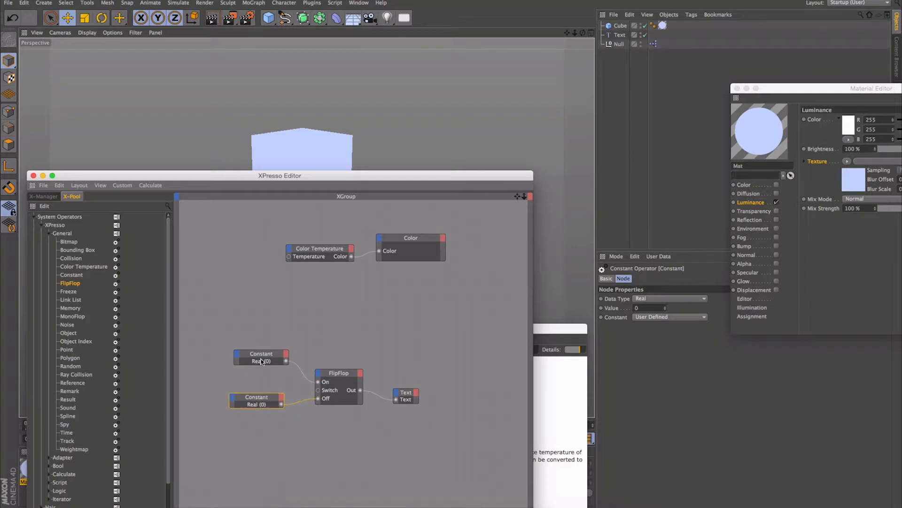
{"action": "mouse_move", "coordinate": [268, 356]}
{"action": "left_mouse_down"}
{"action": "mouse_move", "coordinate": [267, 365]}
{"action": "mouse_move", "coordinate": [256, 361]}
{"action": "left_mouse_up"}
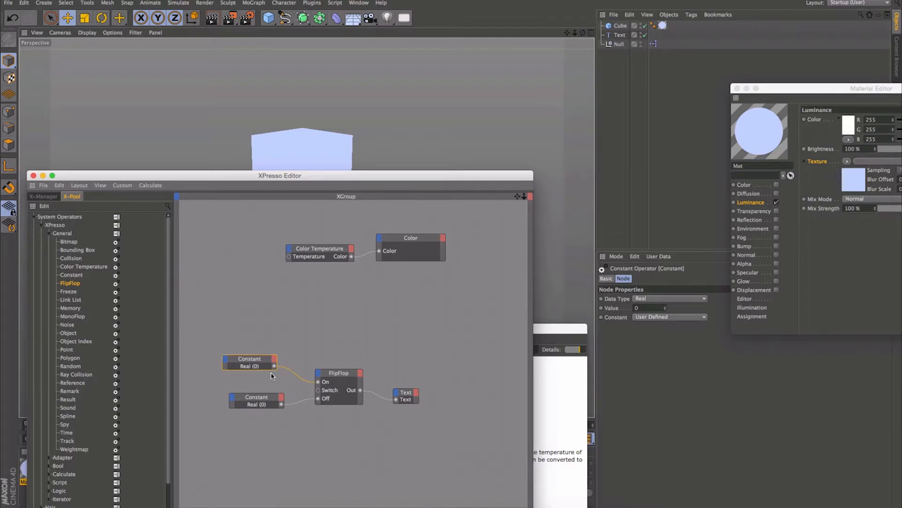
{"action": "left_click_drag", "start_coordinate": [256, 399], "coordinate": [248, 403]}
{"action": "left_click_drag", "start_coordinate": [257, 360], "coordinate": [271, 364]}
{"action": "left_click_drag", "start_coordinate": [249, 404], "coordinate": [264, 403]}
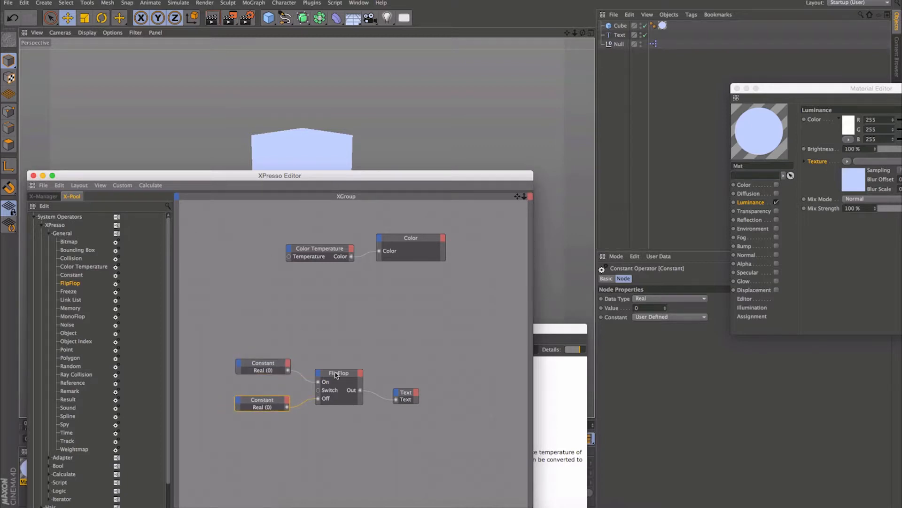
{"action": "left_click_drag", "start_coordinate": [340, 376], "coordinate": [344, 373]}
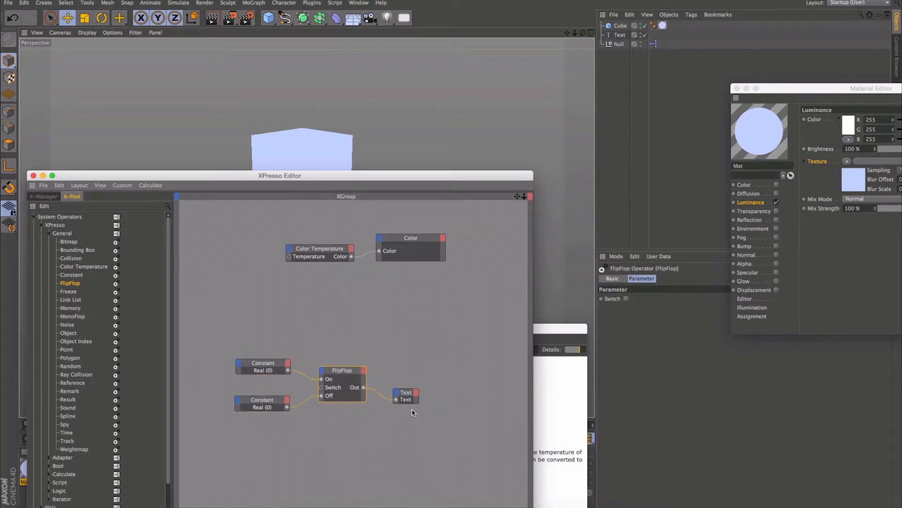
{"action": "left_click_drag", "start_coordinate": [414, 397], "coordinate": [418, 378]}
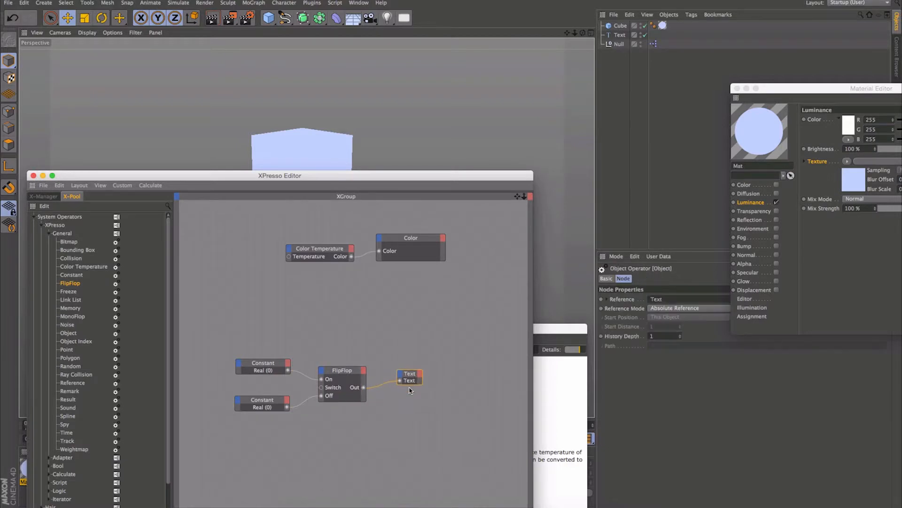
- Move the XPresso Editor aside to uncover the cube and text in the viewport, and close the Help window
{"action": "left_click_drag", "start_coordinate": [404, 178], "coordinate": [170, 150]}
{"action": "left_click_drag", "start_coordinate": [294, 493], "coordinate": [202, 491]}
{"action": "left_click_drag", "start_coordinate": [171, 336], "coordinate": [247, 324]}
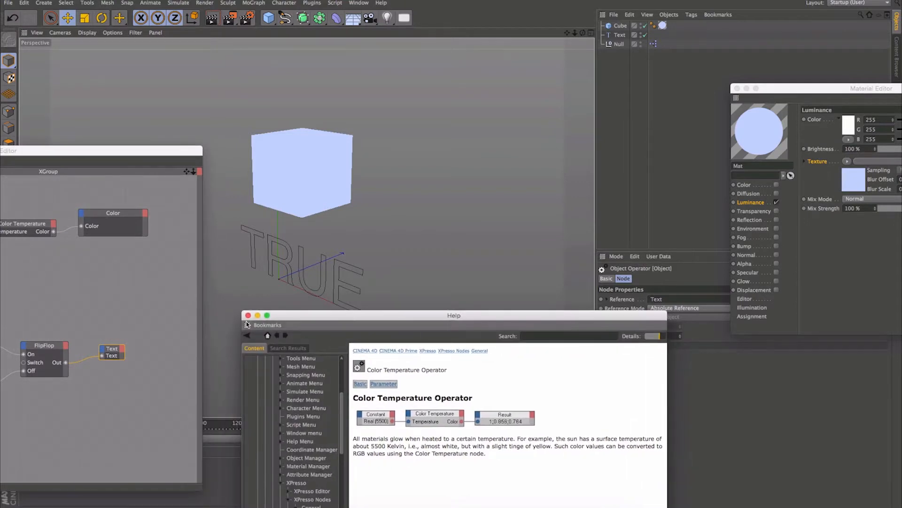
{"action": "left_click", "coordinate": [248, 315]}
{"action": "double_click", "coordinate": [136, 151]}
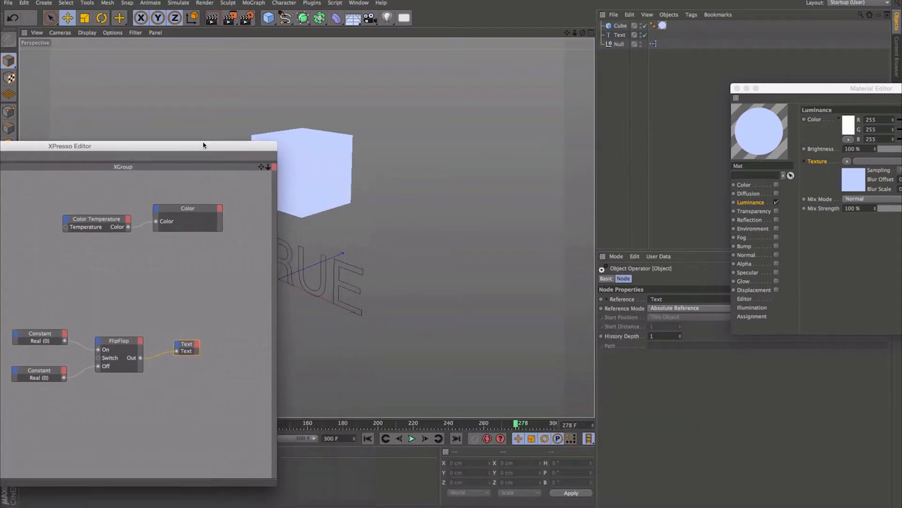
- Set the value of the Constant feeding the FlipFlop's On input to 1
{"action": "left_click", "coordinate": [63, 378]}
{"action": "left_click", "coordinate": [61, 337]}
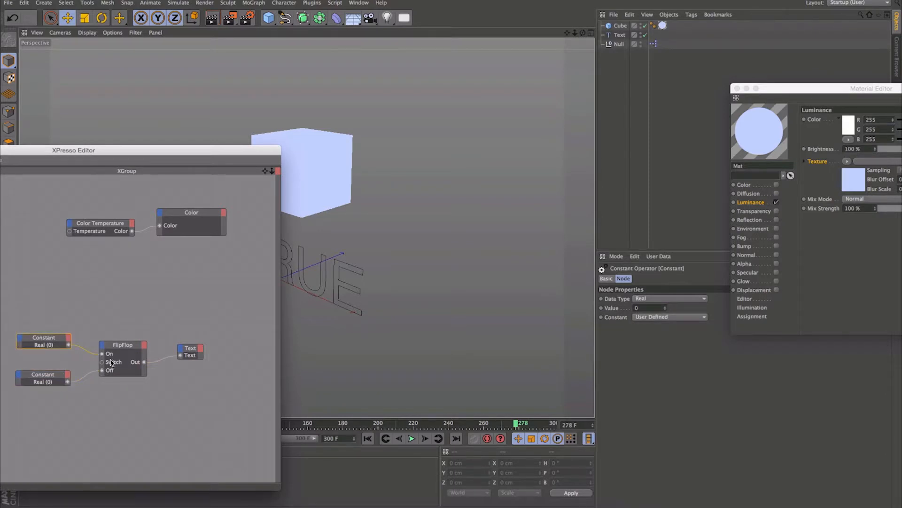
{"action": "left_click_drag", "start_coordinate": [643, 308], "coordinate": [628, 308]}
{"action": "type", "text": "1"}
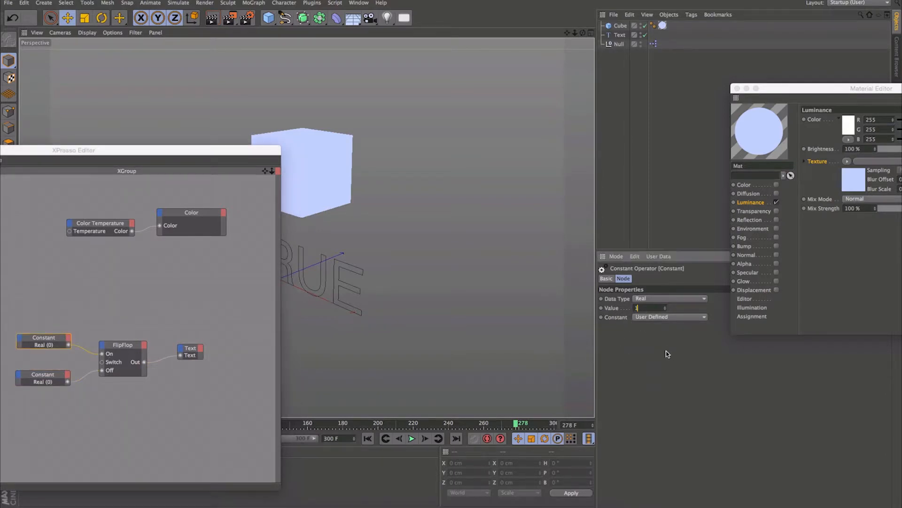
{"action": "key", "text": "Return"}
- Space out the two Constant nodes and the FlipFlop, and move the Text node level with the FlipFlop's Out port
{"action": "left_click_drag", "start_coordinate": [49, 342], "coordinate": [50, 342]}
{"action": "left_click_drag", "start_coordinate": [49, 377], "coordinate": [47, 381]}
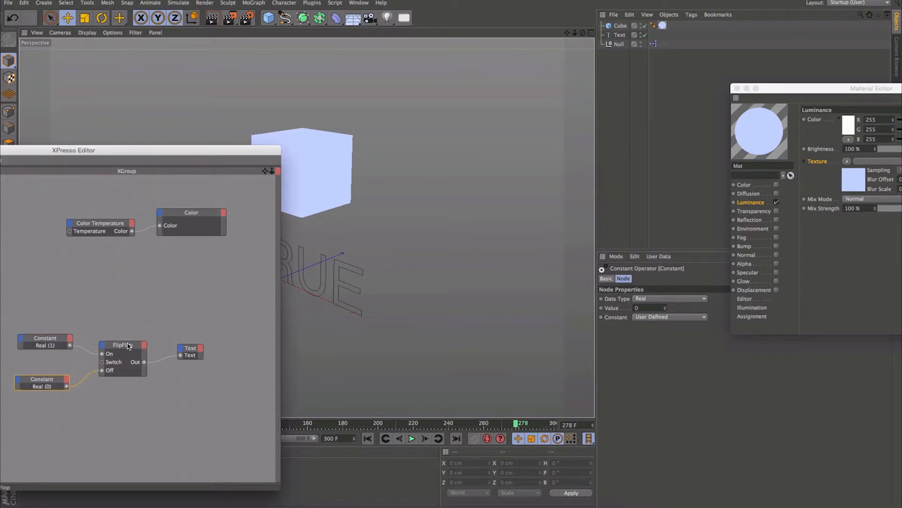
{"action": "left_click_drag", "start_coordinate": [125, 345], "coordinate": [125, 344]}
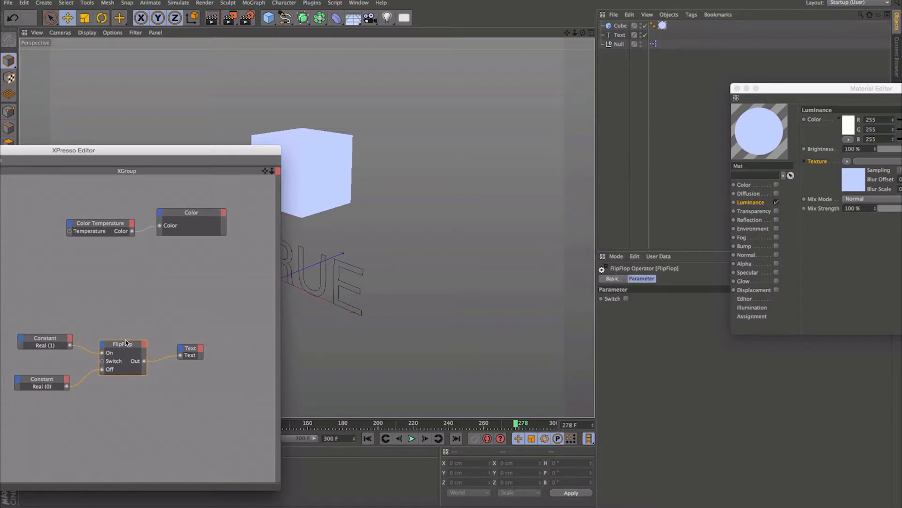
{"action": "left_click_drag", "start_coordinate": [122, 349], "coordinate": [123, 349]}
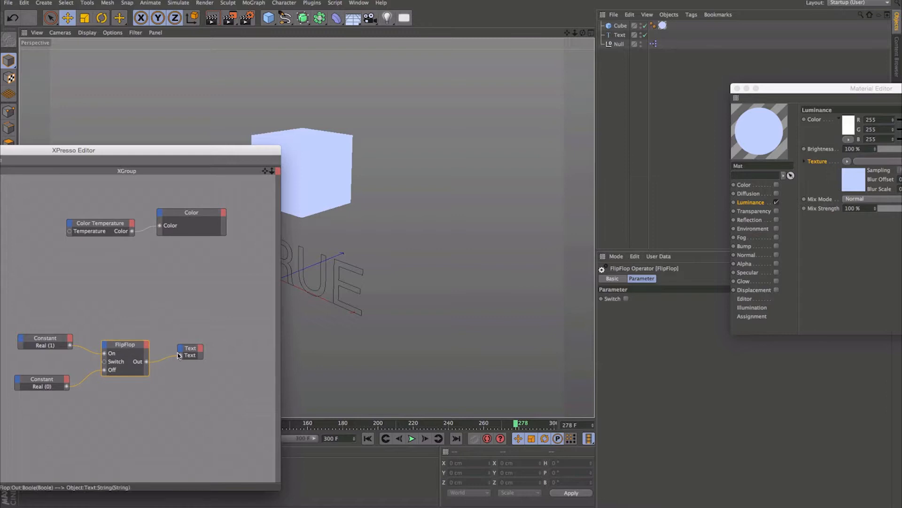
{"action": "left_click_drag", "start_coordinate": [194, 351], "coordinate": [205, 359]}
{"action": "mouse_move", "coordinate": [247, 149]}
{"action": "left_mouse_down"}
{"action": "mouse_move", "coordinate": [131, 169]}
{"action": "mouse_move", "coordinate": [264, 147]}
{"action": "mouse_move", "coordinate": [259, 156]}
{"action": "left_mouse_up"}
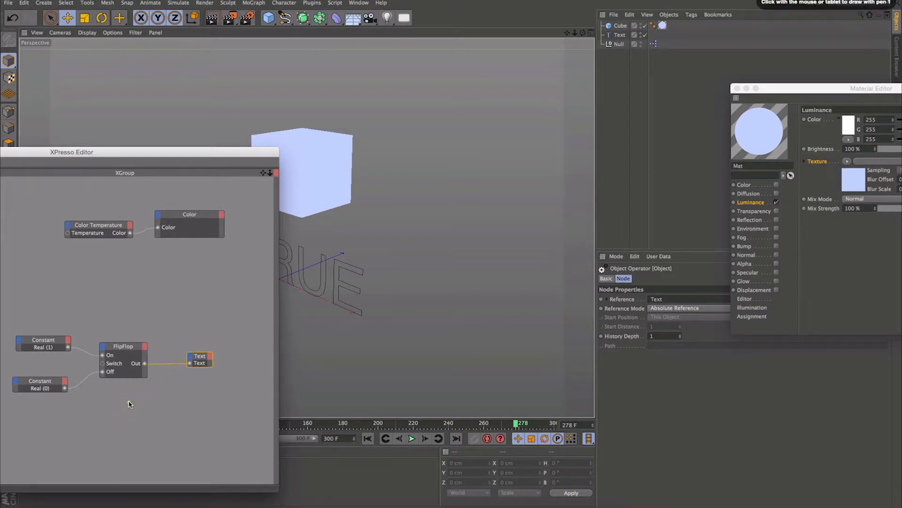
{"action": "left_click_drag", "start_coordinate": [95, 411], "coordinate": [141, 411]}
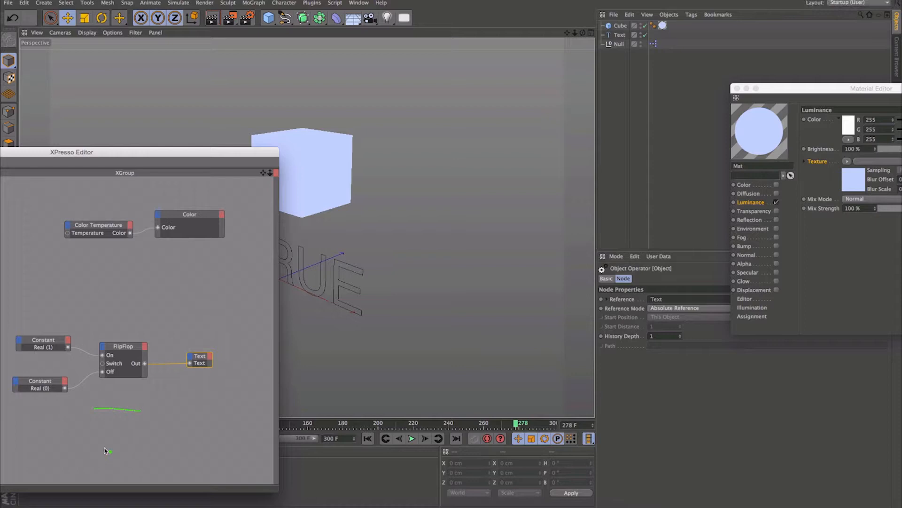
{"action": "left_click_drag", "start_coordinate": [134, 449], "coordinate": [141, 448]}
{"action": "left_click", "coordinate": [119, 362]}
{"action": "mouse_move", "coordinate": [142, 405]}
{"action": "left_mouse_down"}
{"action": "mouse_move", "coordinate": [142, 443]}
{"action": "mouse_move", "coordinate": [162, 454]}
{"action": "mouse_move", "coordinate": [144, 459]}
{"action": "mouse_move", "coordinate": [172, 437]}
{"action": "mouse_move", "coordinate": [137, 425]}
{"action": "mouse_move", "coordinate": [137, 414]}
{"action": "mouse_move", "coordinate": [165, 423]}
{"action": "mouse_move", "coordinate": [177, 415]}
{"action": "mouse_move", "coordinate": [138, 454]}
{"action": "mouse_move", "coordinate": [221, 445]}
{"action": "left_mouse_up"}
{"action": "mouse_move", "coordinate": [178, 415]}
{"action": "left_mouse_down"}
{"action": "mouse_move", "coordinate": [207, 415]}
{"action": "mouse_move", "coordinate": [218, 447]}
{"action": "mouse_move", "coordinate": [245, 450]}
{"action": "left_mouse_up"}
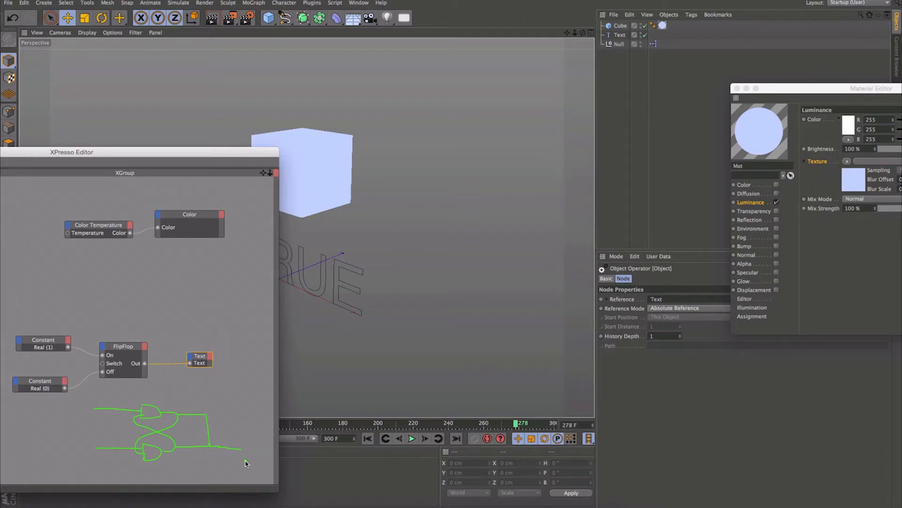
{"action": "left_click_drag", "start_coordinate": [128, 417], "coordinate": [137, 420]}
{"action": "left_click", "coordinate": [65, 319]}
{"action": "key", "text": "Escape"}
- Try the value 1 on the Constant feeding the FlipFlop's Off input, and return it to 0
{"action": "mouse_move", "coordinate": [215, 151]}
{"action": "left_mouse_down"}
{"action": "mouse_move", "coordinate": [235, 133]}
{"action": "mouse_move", "coordinate": [224, 141]}
{"action": "left_mouse_up"}
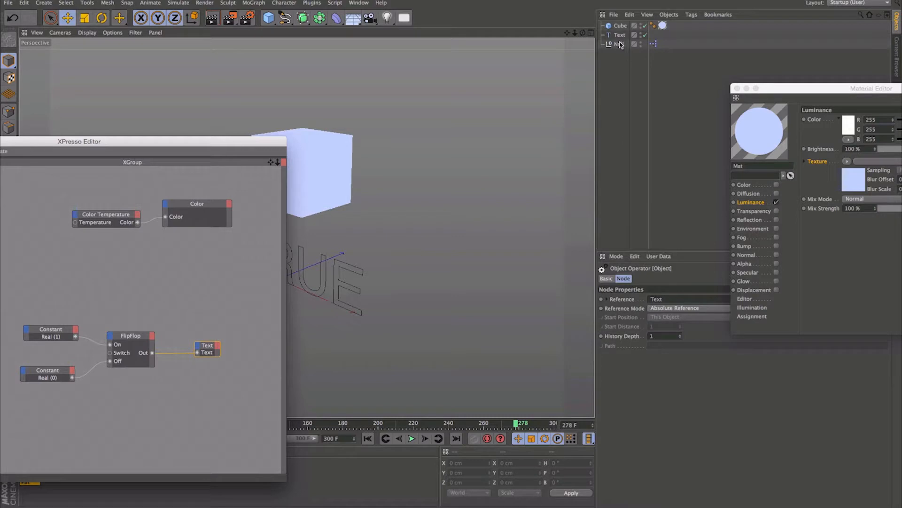
{"action": "left_click", "coordinate": [653, 44]}
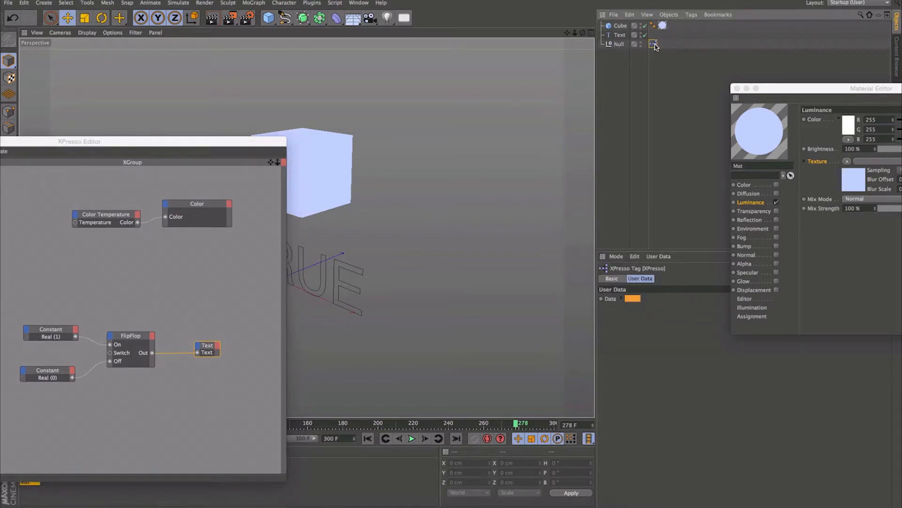
{"action": "left_click", "coordinate": [51, 334]}
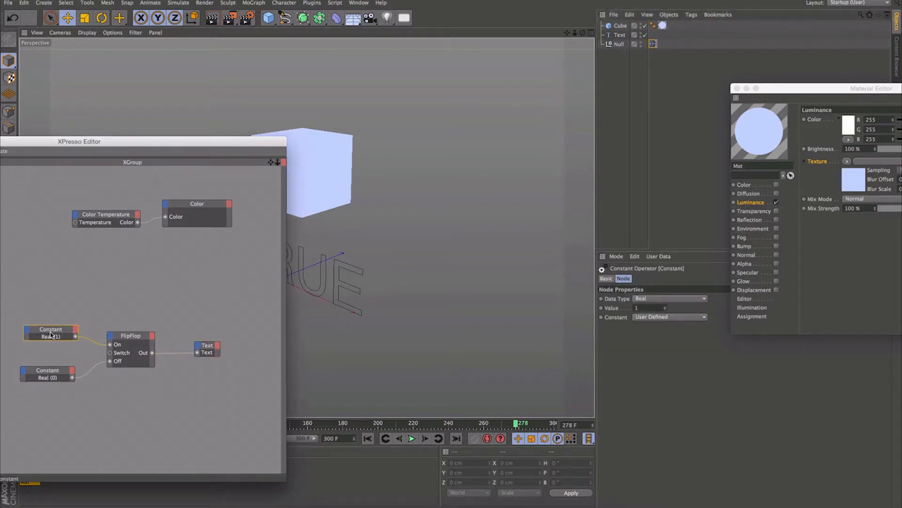
{"action": "left_click", "coordinate": [43, 373]}
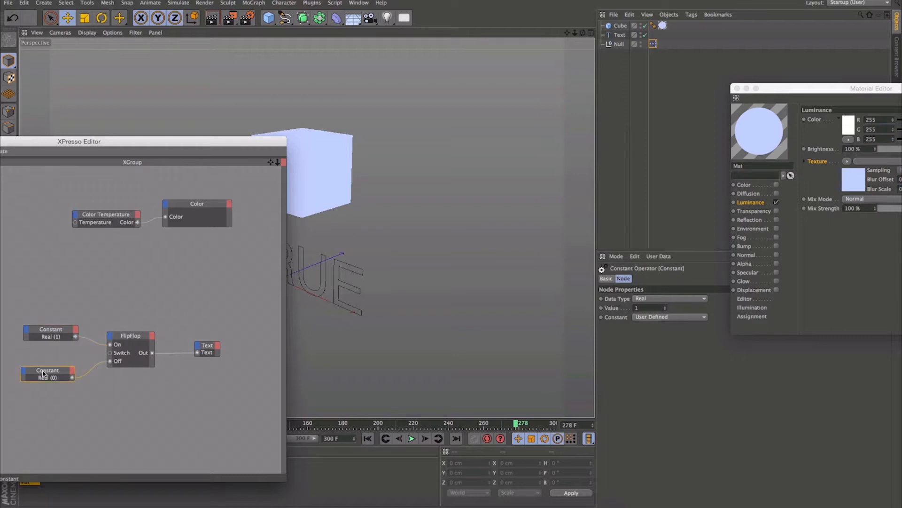
{"action": "left_click", "coordinate": [639, 308]}
{"action": "type", "text": "1"}
{"action": "key", "text": "Return"}
{"action": "left_click_drag", "start_coordinate": [262, 144], "coordinate": [242, 134]}
{"action": "left_click", "coordinate": [650, 308]}
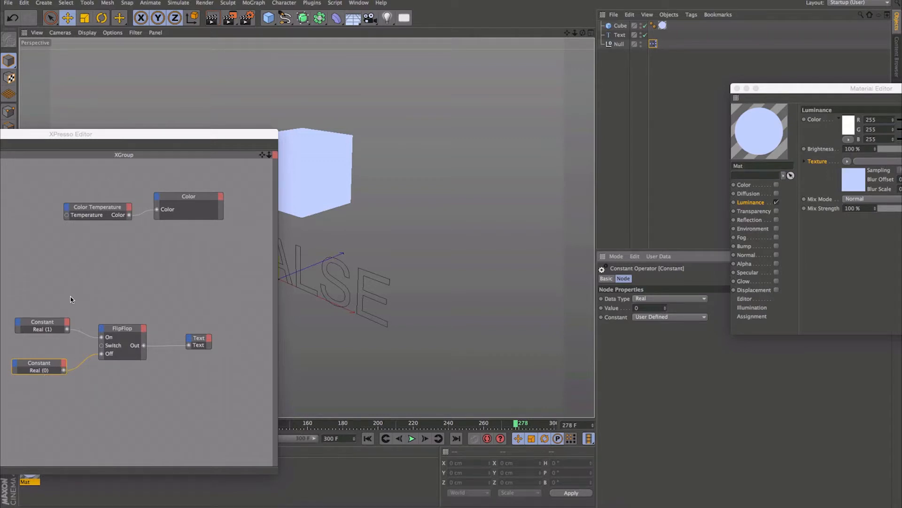
- Try the value 0 on the Constant feeding the FlipFlop's On input, and return it to 1
{"action": "left_click", "coordinate": [41, 329]}
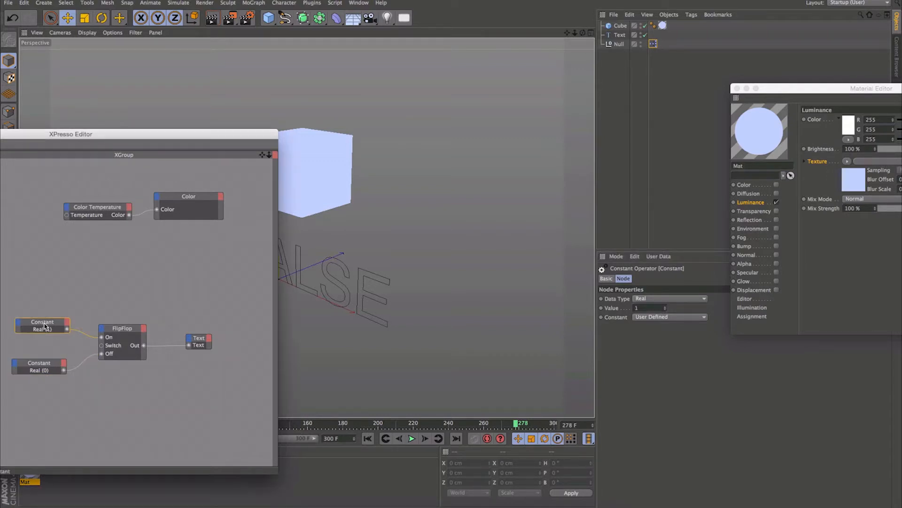
{"action": "left_click", "coordinate": [646, 307]}
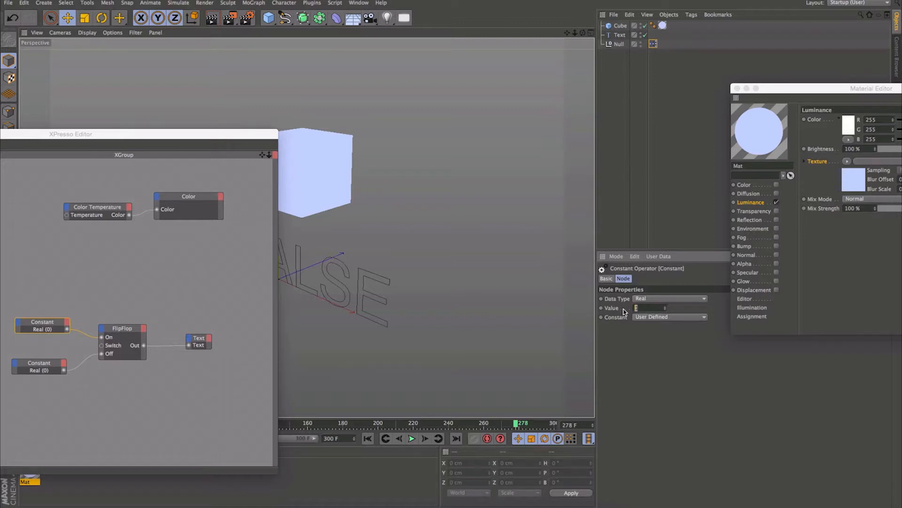
{"action": "type", "text": "1"}
{"action": "key", "text": "Return"}
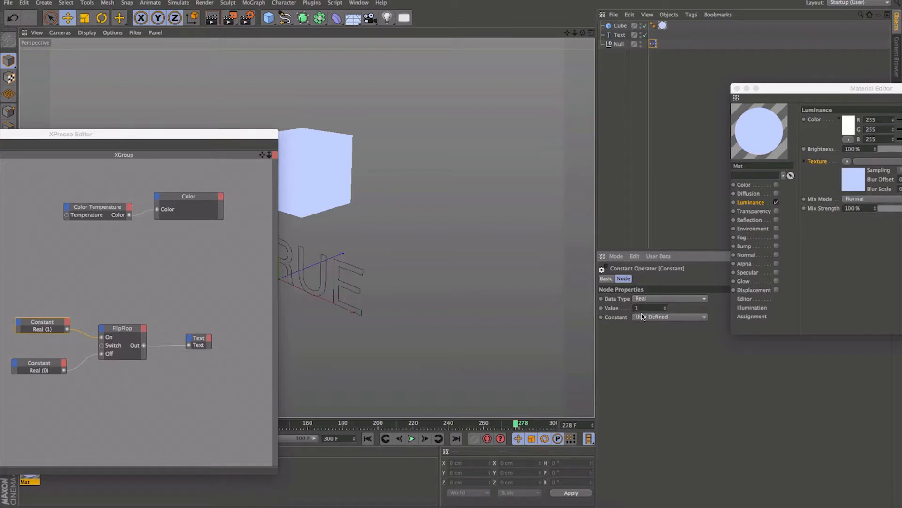
- Set the Constant on the FlipFlop's On input to 0 and the Constant on its Off input to 1
{"action": "left_click", "coordinate": [638, 308]}
{"action": "type", "text": "0"}
{"action": "left_click", "coordinate": [46, 366]}
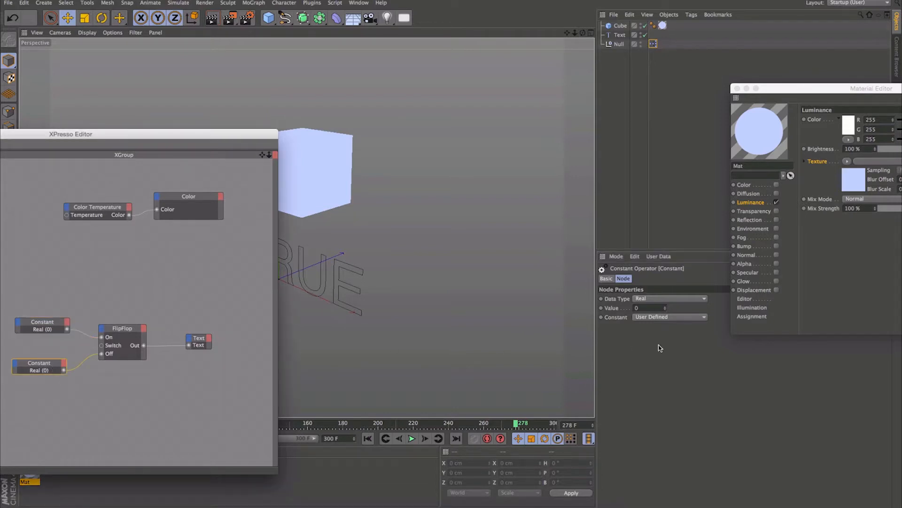
{"action": "left_click", "coordinate": [649, 309]}
{"action": "type", "text": "1"}
{"action": "key", "text": "Return"}
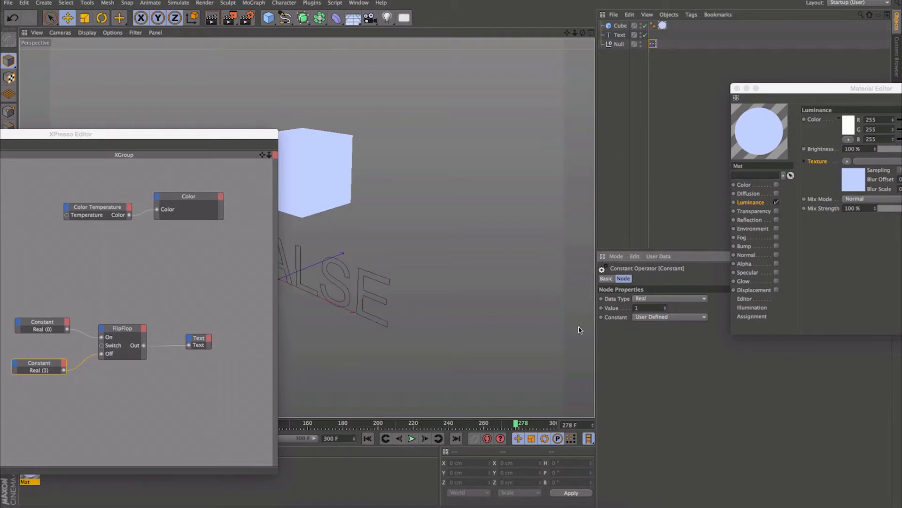
- Align the two Constant nodes one above the other, closer to the FlipFlop's inputs
{"action": "left_click_drag", "start_coordinate": [47, 366], "coordinate": [53, 371]}
{"action": "left_click_drag", "start_coordinate": [50, 324], "coordinate": [52, 298]}
{"action": "left_click_drag", "start_coordinate": [47, 374], "coordinate": [52, 374]}
{"action": "left_click_drag", "start_coordinate": [46, 296], "coordinate": [50, 317]}
{"action": "left_click_drag", "start_coordinate": [54, 375], "coordinate": [54, 369]}
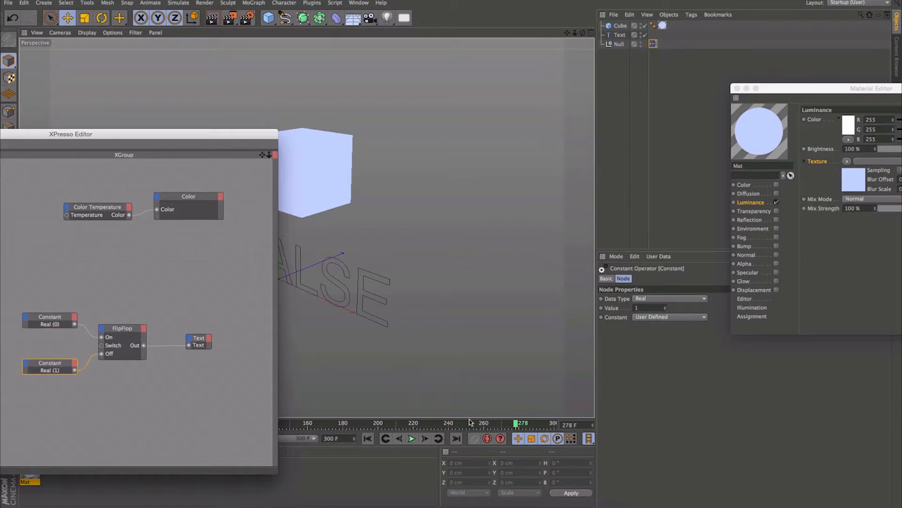
- Switch to the browser to examine the logic flip-flop circuit diagram, moving its window clear of the scene
{"action": "left_click", "coordinate": [444, 502]}
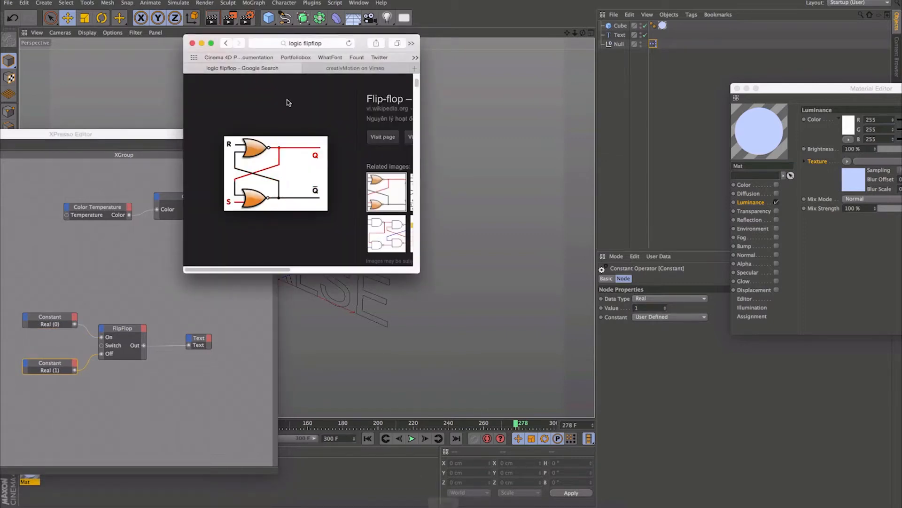
{"action": "left_click_drag", "start_coordinate": [358, 43], "coordinate": [382, 129]}
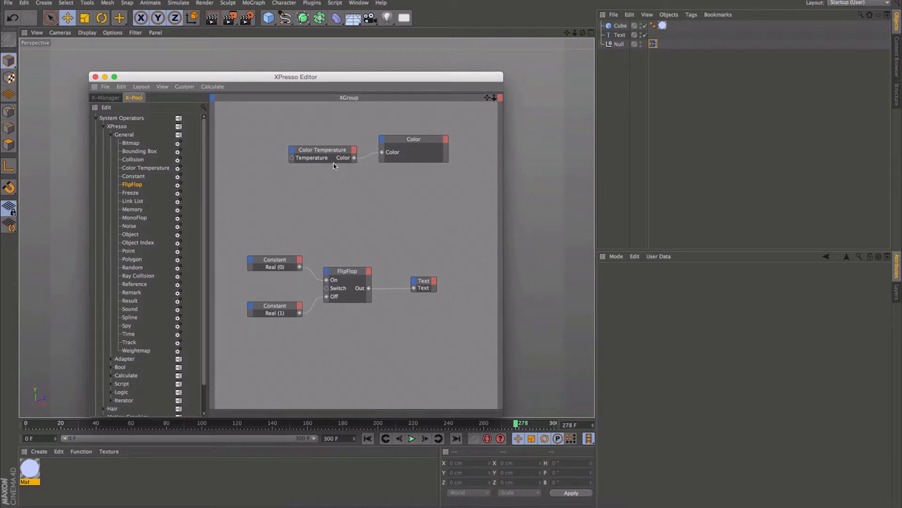
- Bring the Color Temperature and Color nodes closer together, and regroup the two Constant nodes around the FlipFlop's inputs
{"action": "left_click_drag", "start_coordinate": [340, 156], "coordinate": [319, 182]}
{"action": "left_click_drag", "start_coordinate": [409, 143], "coordinate": [380, 156]}
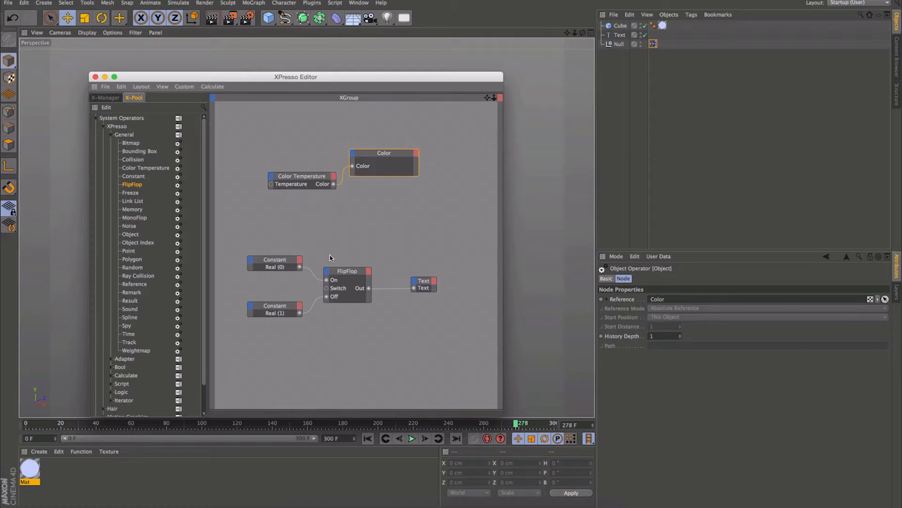
{"action": "left_click", "coordinate": [351, 271]}
{"action": "left_click_drag", "start_coordinate": [356, 273], "coordinate": [361, 270]}
{"action": "mouse_move", "coordinate": [283, 260]}
{"action": "left_mouse_down"}
{"action": "mouse_move", "coordinate": [267, 255]}
{"action": "mouse_move", "coordinate": [288, 271]}
{"action": "mouse_move", "coordinate": [286, 258]}
{"action": "left_mouse_up"}
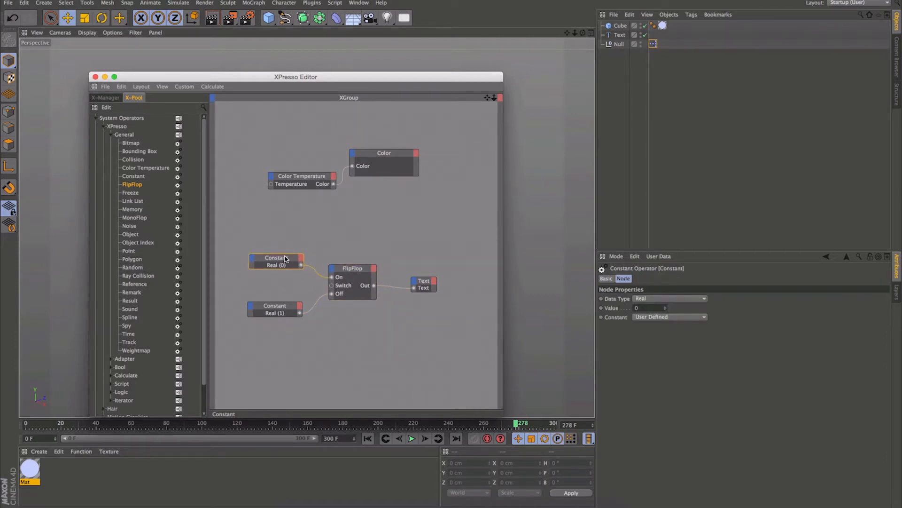
{"action": "left_click_drag", "start_coordinate": [278, 306], "coordinate": [283, 305]}
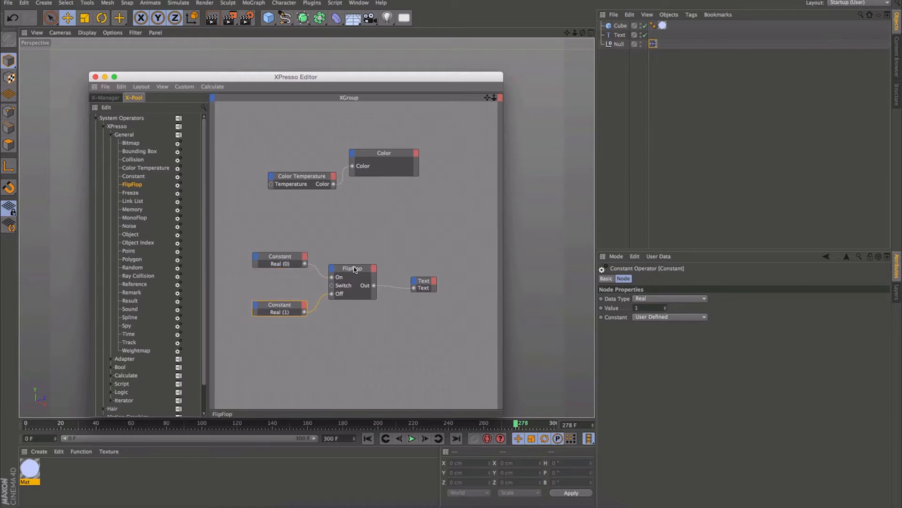
{"action": "mouse_move", "coordinate": [359, 270]}
{"action": "left_mouse_down"}
{"action": "mouse_move", "coordinate": [351, 262]}
{"action": "mouse_move", "coordinate": [362, 248]}
{"action": "mouse_move", "coordinate": [368, 270]}
{"action": "mouse_move", "coordinate": [363, 257]}
{"action": "mouse_move", "coordinate": [355, 265]}
{"action": "mouse_move", "coordinate": [357, 255]}
{"action": "mouse_move", "coordinate": [359, 266]}
{"action": "left_mouse_up"}
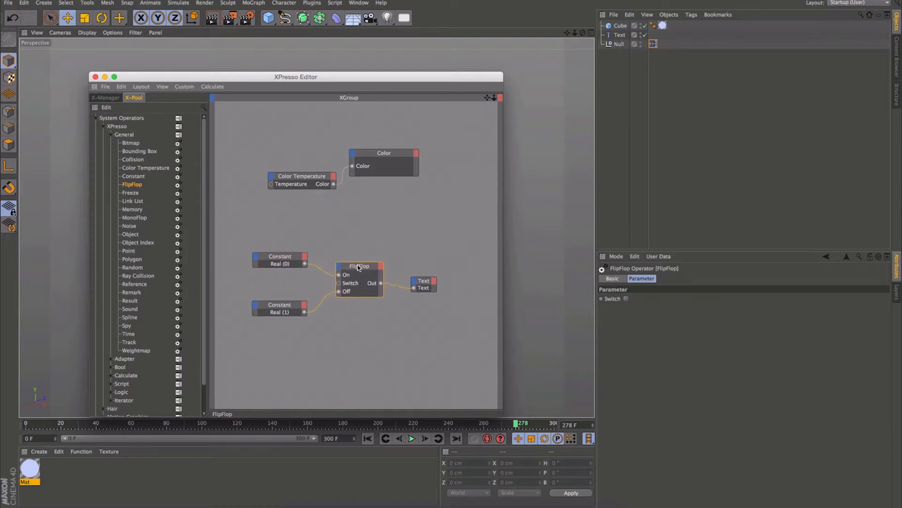
{"action": "left_click_drag", "start_coordinate": [281, 257], "coordinate": [285, 255]}
{"action": "left_click_drag", "start_coordinate": [278, 306], "coordinate": [284, 296]}
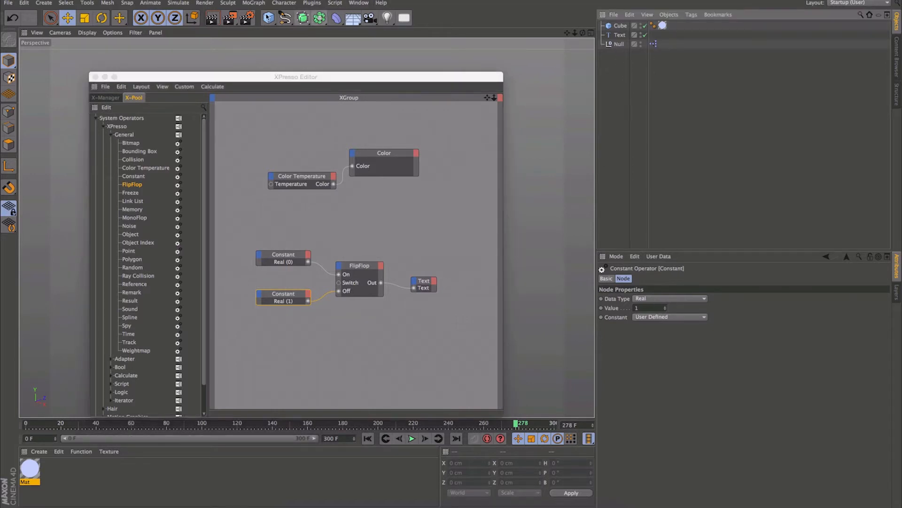
- Add a new Null object with a Python tag and bring its Expression Editor fully into view
{"action": "left_click", "coordinate": [266, 19]}
{"action": "left_click", "coordinate": [301, 30]}
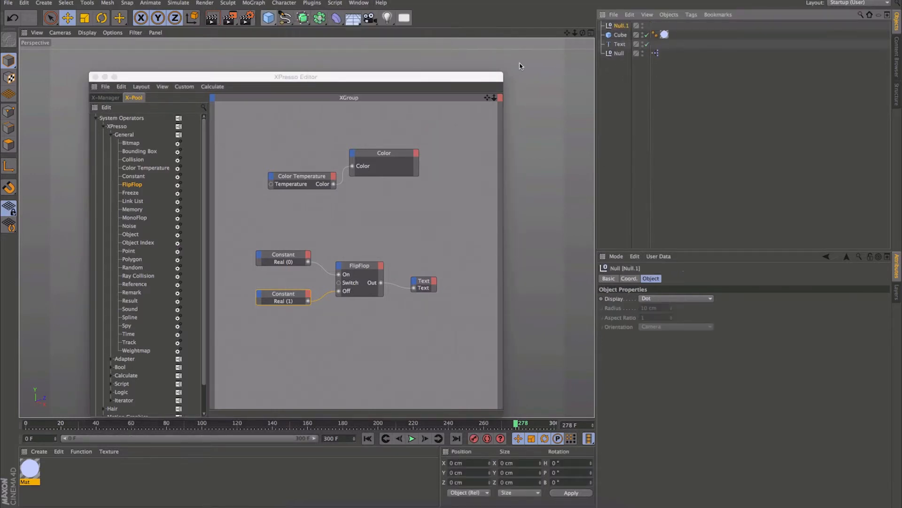
{"action": "left_click", "coordinate": [692, 14]}
{"action": "mouse_move", "coordinate": [717, 29]}
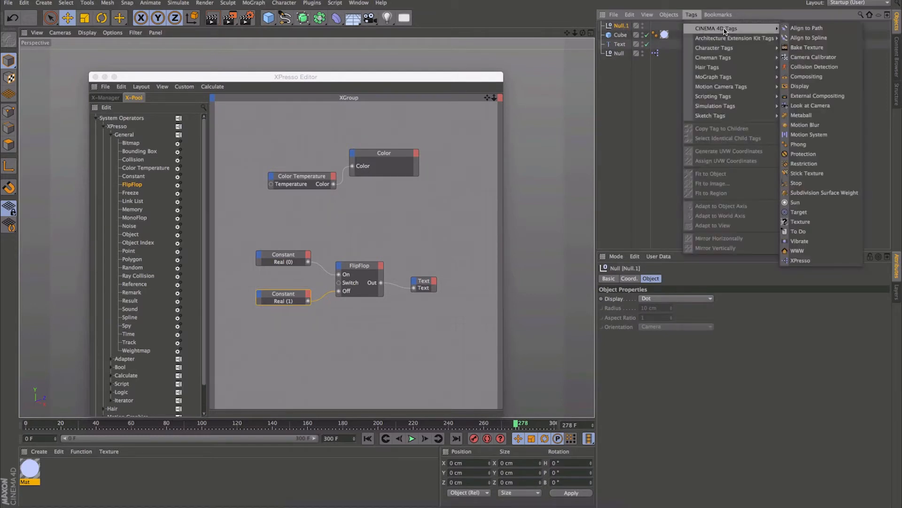
{"action": "mouse_move", "coordinate": [728, 96]}
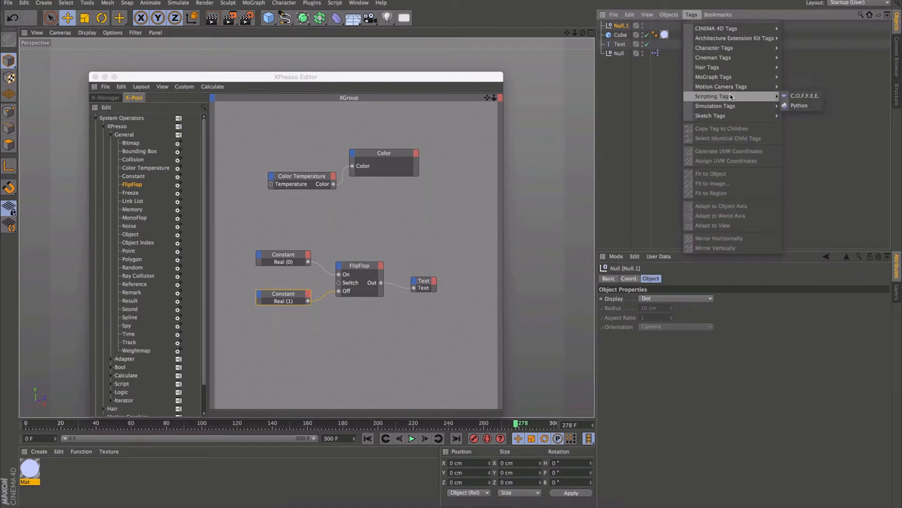
{"action": "left_click", "coordinate": [805, 106]}
{"action": "left_click_drag", "start_coordinate": [348, 1], "coordinate": [470, 126]}
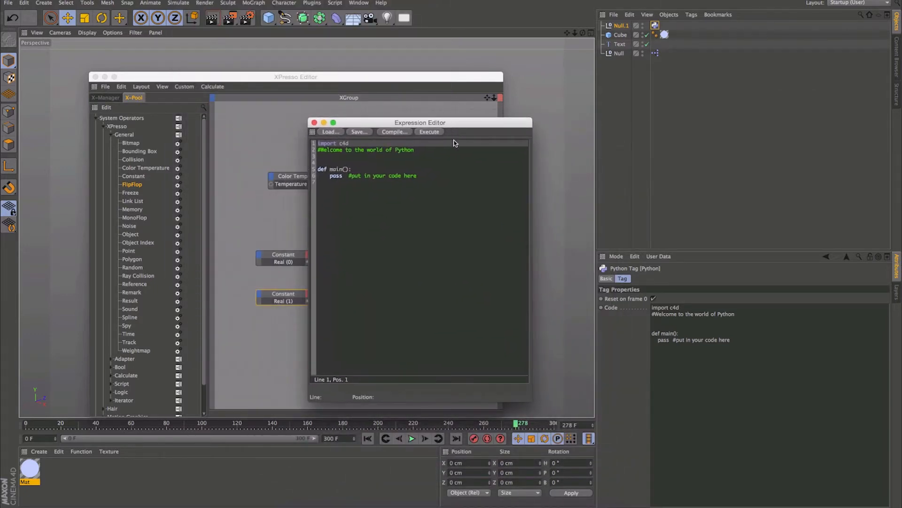
- Add the lines obj = op.GetObject(), matrix = obj.GetMg() and print matrix inside main() of the Python tag
{"action": "left_click", "coordinate": [362, 169]}
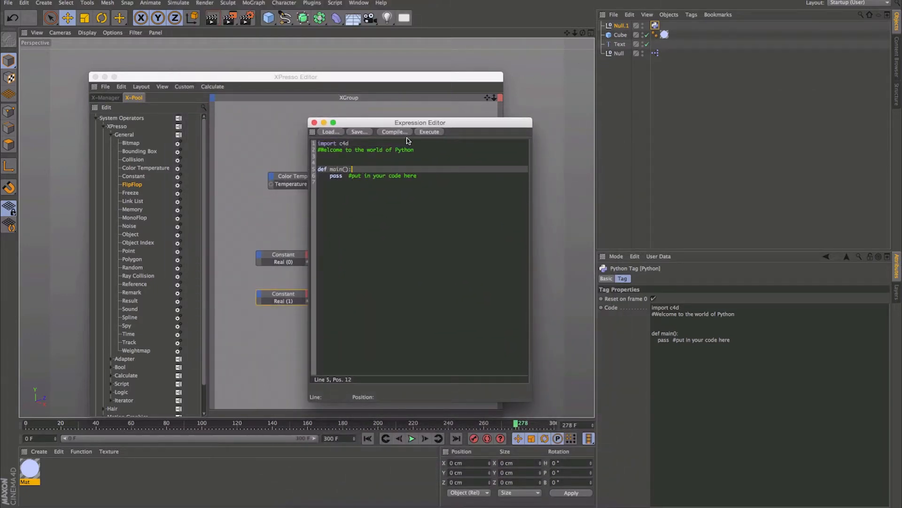
{"action": "key", "text": "Return"}
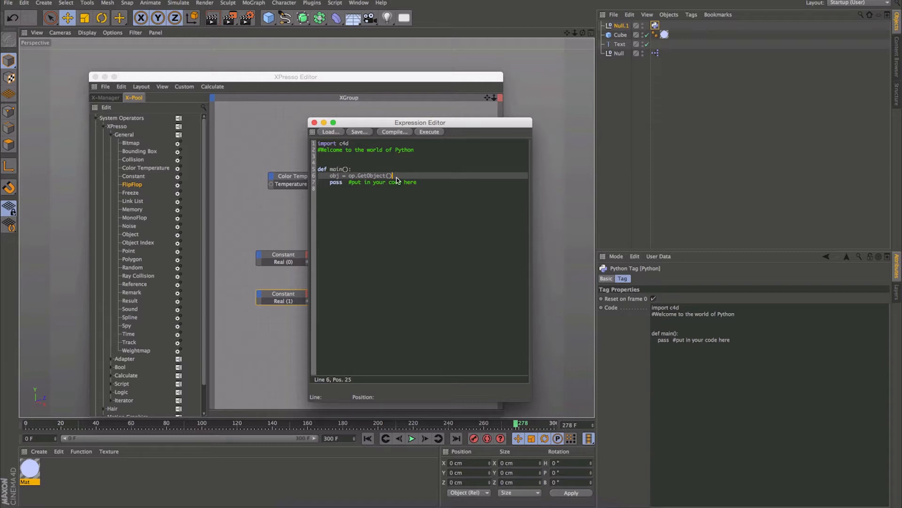
{"action": "key", "text": "Return"}
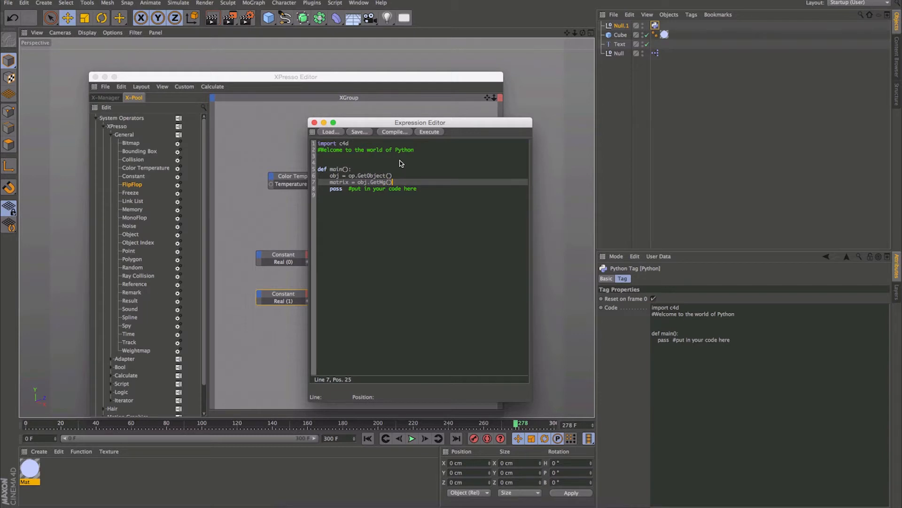
{"action": "key", "text": "Return"}
{"action": "key", "text": "Return"}
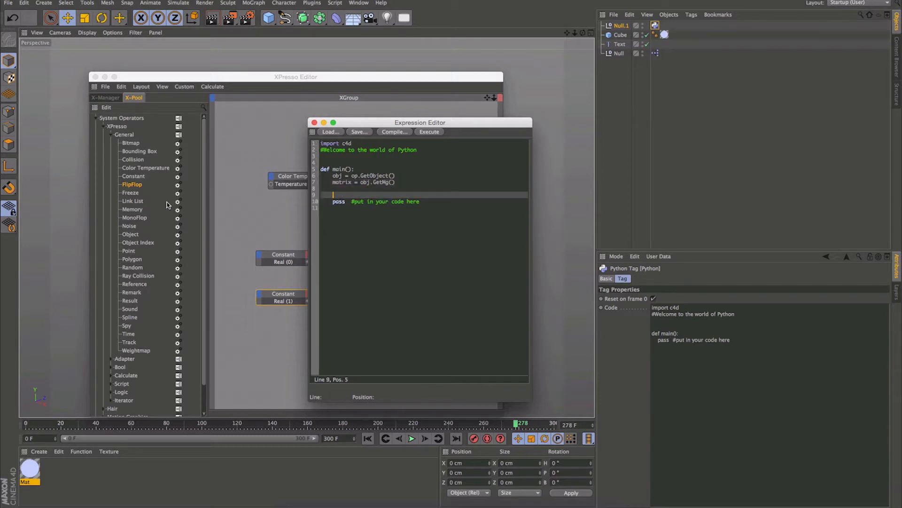
{"action": "type", "text": "print matrix"}
{"action": "key", "text": "Return"}
- Open the scripting Console and dock it beside the code in the Expression Editor
{"action": "left_click", "coordinate": [338, 2]}
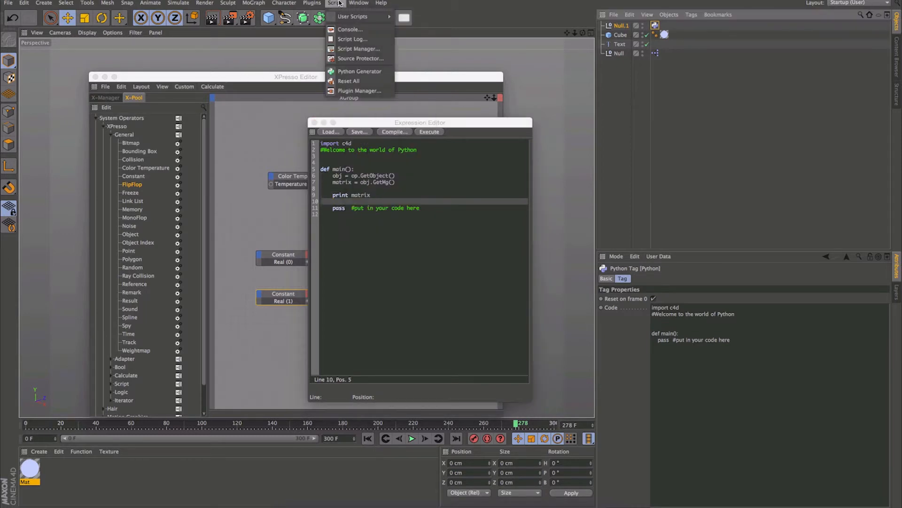
{"action": "left_click", "coordinate": [348, 29]}
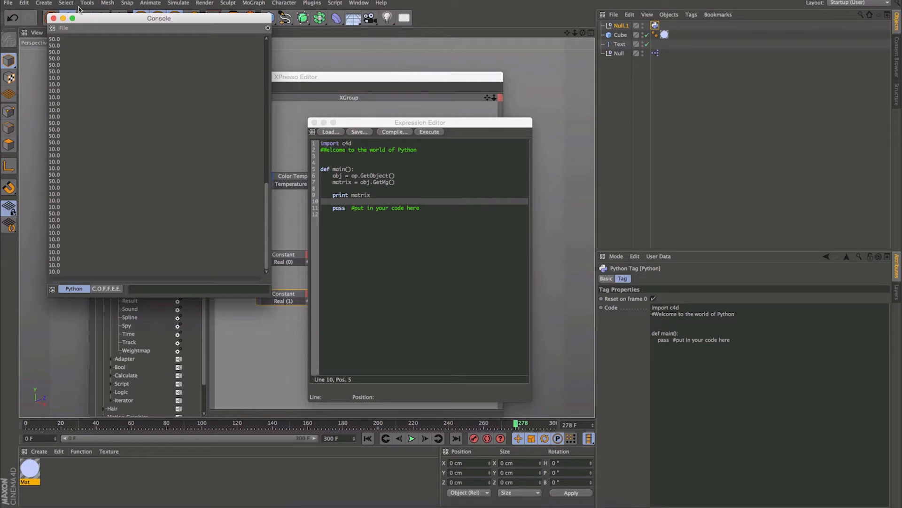
{"action": "left_click_drag", "start_coordinate": [52, 28], "coordinate": [470, 125]}
{"action": "left_click", "coordinate": [595, 140]}
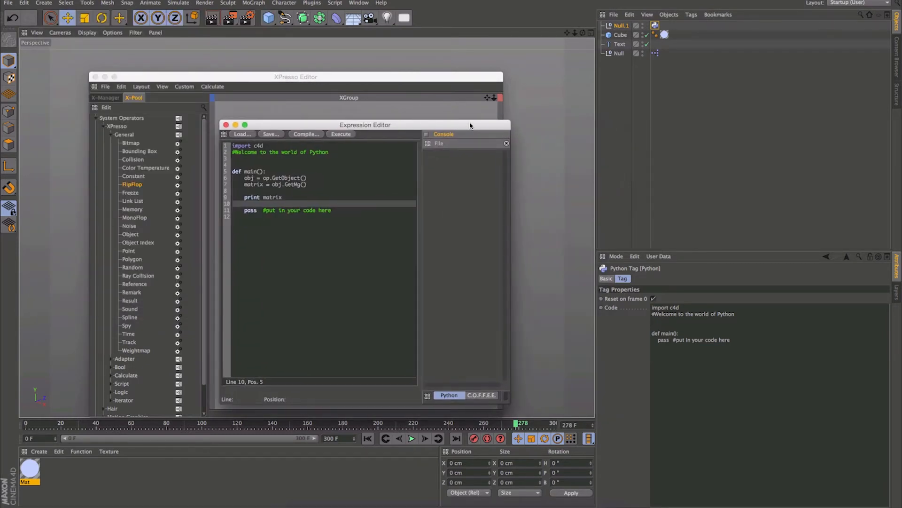
- Execute the script to print the matrix, and widen the combined editor and Console window
{"action": "left_click", "coordinate": [350, 135]}
{"action": "left_click_drag", "start_coordinate": [511, 403], "coordinate": [690, 408]}
{"action": "left_click_drag", "start_coordinate": [463, 128], "coordinate": [439, 129]}
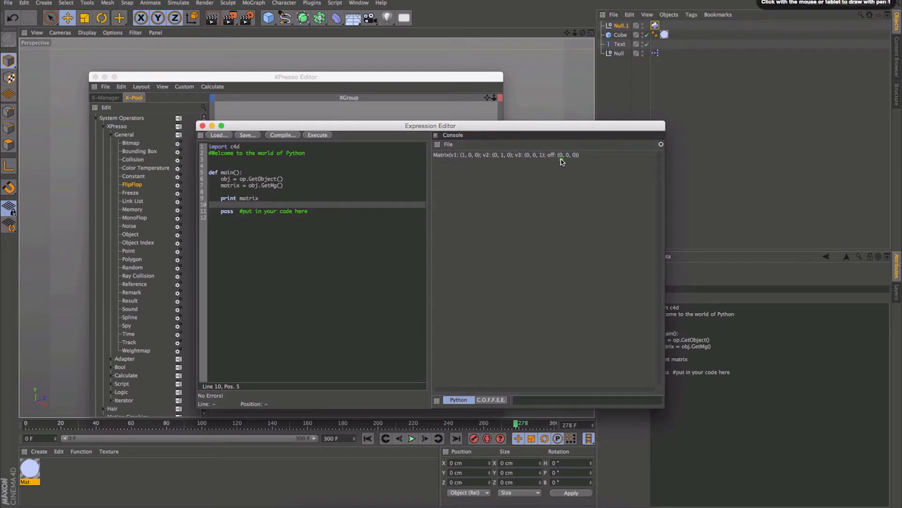
- Examine the printed matrix in the Console, labelling the off vector "pos" and marking the v1, v2 and v3 vectors
{"action": "mouse_move", "coordinate": [556, 162]}
{"action": "left_mouse_down"}
{"action": "mouse_move", "coordinate": [581, 161]}
{"action": "mouse_move", "coordinate": [562, 174]}
{"action": "mouse_move", "coordinate": [573, 178]}
{"action": "left_mouse_up"}
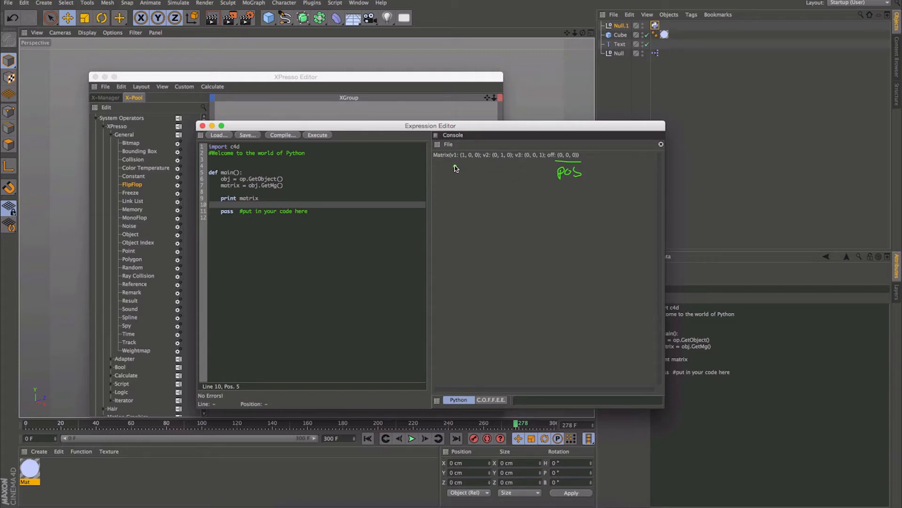
{"action": "left_click_drag", "start_coordinate": [453, 167], "coordinate": [462, 176]}
{"action": "mouse_move", "coordinate": [462, 167]}
{"action": "left_mouse_down"}
{"action": "mouse_move", "coordinate": [453, 176]}
{"action": "mouse_move", "coordinate": [493, 178]}
{"action": "left_mouse_up"}
{"action": "left_click_drag", "start_coordinate": [514, 164], "coordinate": [529, 177]}
{"action": "left_click", "coordinate": [471, 155]}
{"action": "mouse_move", "coordinate": [581, 153]}
{"action": "left_mouse_down"}
{"action": "mouse_move", "coordinate": [559, 149]}
{"action": "mouse_move", "coordinate": [550, 162]}
{"action": "mouse_move", "coordinate": [583, 158]}
{"action": "mouse_move", "coordinate": [581, 151]}
{"action": "left_mouse_up"}
{"action": "key", "text": "Escape"}
- Append .off to the obj.GetMg() line and execute the script to print only the position vector
{"action": "left_click", "coordinate": [261, 199]}
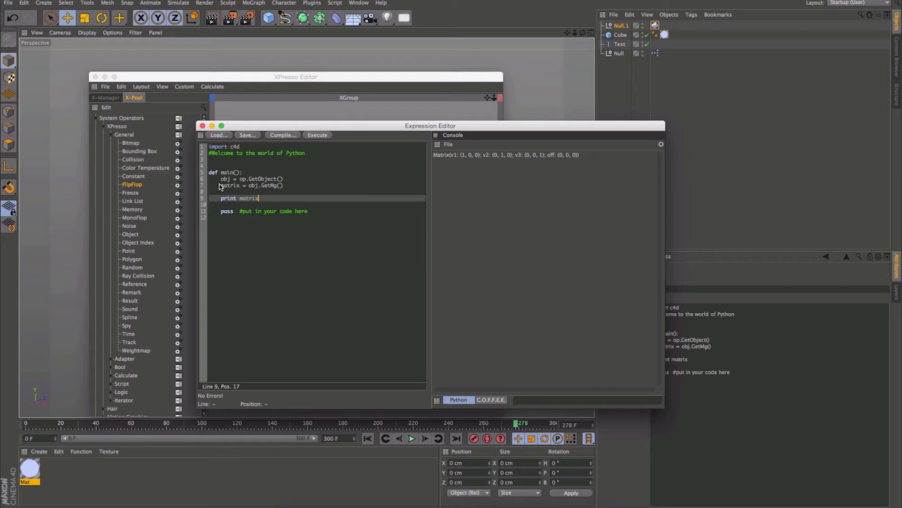
{"action": "left_click", "coordinate": [285, 185]}
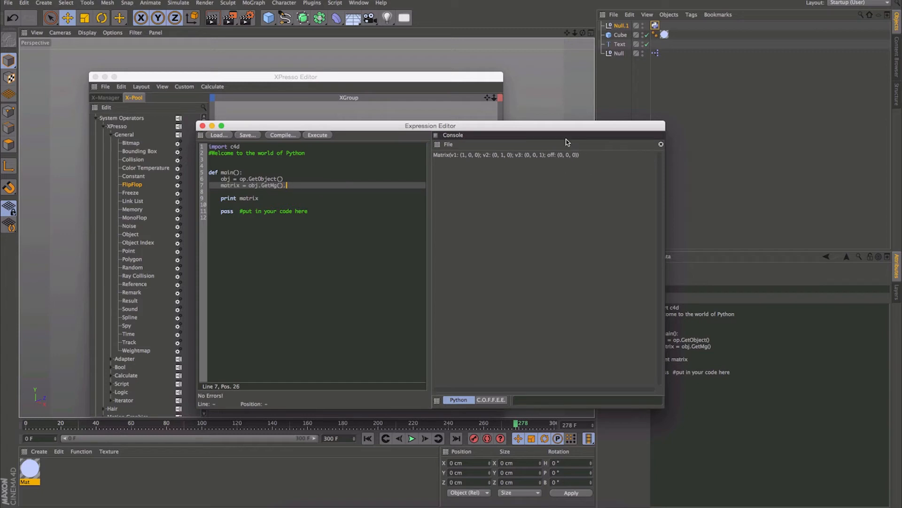
{"action": "type", "text": ".off"}
{"action": "left_click", "coordinate": [318, 135]}
- Replace .off with .v1 and with .v2 on the GetMg() line, executing the script for each
{"action": "type", "text": "v1"}
{"action": "left_click", "coordinate": [318, 135]}
{"action": "left_click", "coordinate": [318, 135]}
{"action": "left_click", "coordinate": [322, 136]}
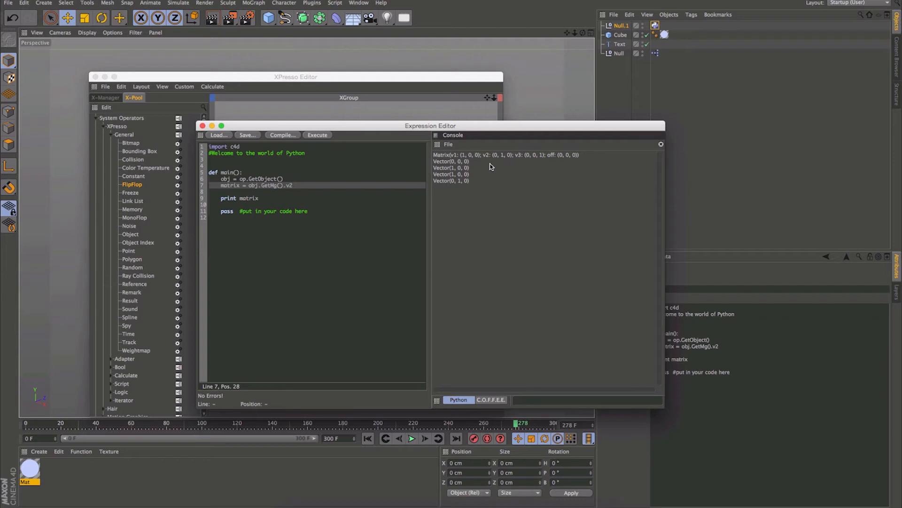
- Examine the v2, v3 and off parts of the first printed matrix by marking them in the Console
{"action": "left_click_drag", "start_coordinate": [510, 149], "coordinate": [508, 145]}
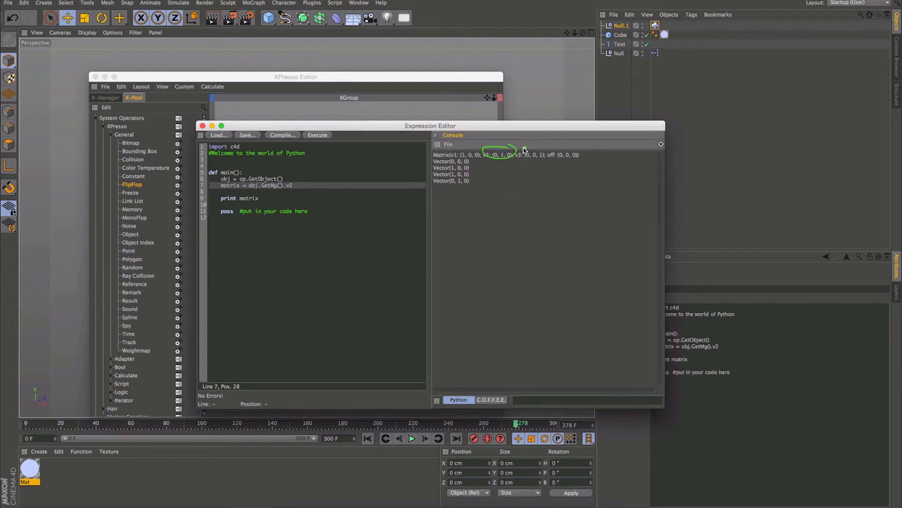
{"action": "left_click_drag", "start_coordinate": [517, 149], "coordinate": [549, 155]}
{"action": "left_click_drag", "start_coordinate": [567, 154], "coordinate": [571, 162]}
{"action": "key", "text": "Escape"}
- Change the GetMg() line back to .off, clear the editors from the viewport and move the Null to about X -181.7 cm, Z 255.3 cm
{"action": "left_click", "coordinate": [292, 186]}
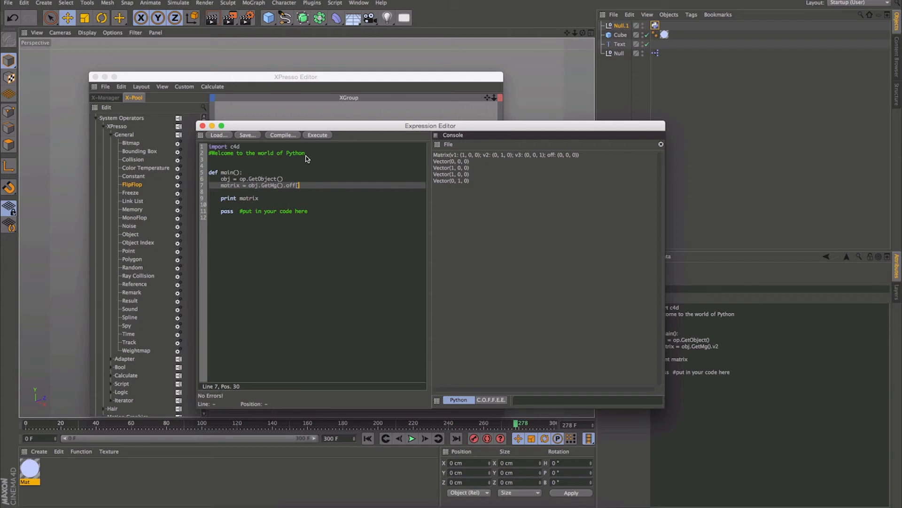
{"action": "left_click_drag", "start_coordinate": [309, 126], "coordinate": [681, 119]}
{"action": "left_click_drag", "start_coordinate": [387, 82], "coordinate": [233, 326]}
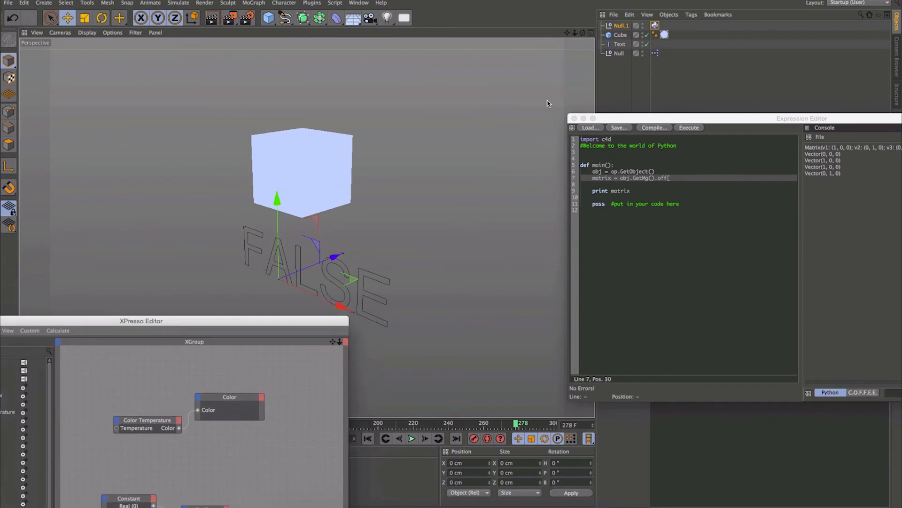
{"action": "left_click_drag", "start_coordinate": [334, 258], "coordinate": [350, 272]}
- Execute the script with the line ending in .off, and circle the original off vector and the new position for comparison
{"action": "left_click_drag", "start_coordinate": [710, 121], "coordinate": [287, 91]}
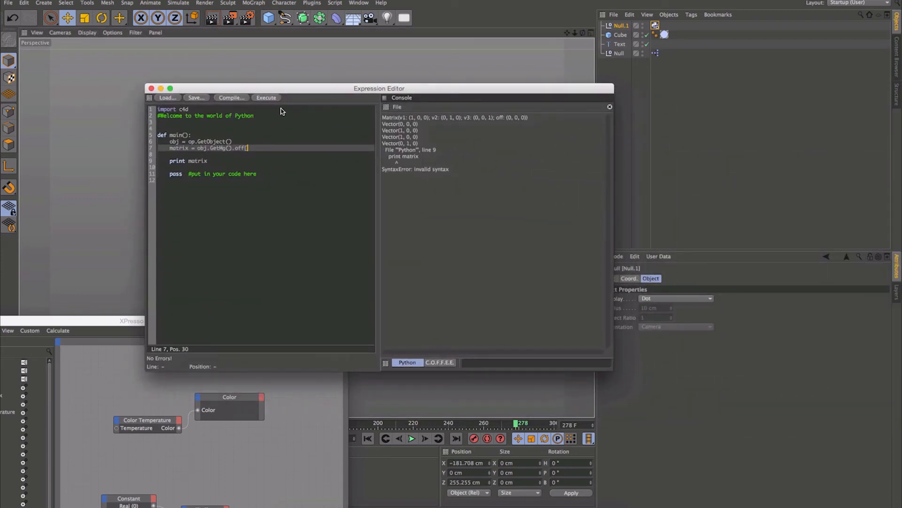
{"action": "left_click", "coordinate": [266, 98]}
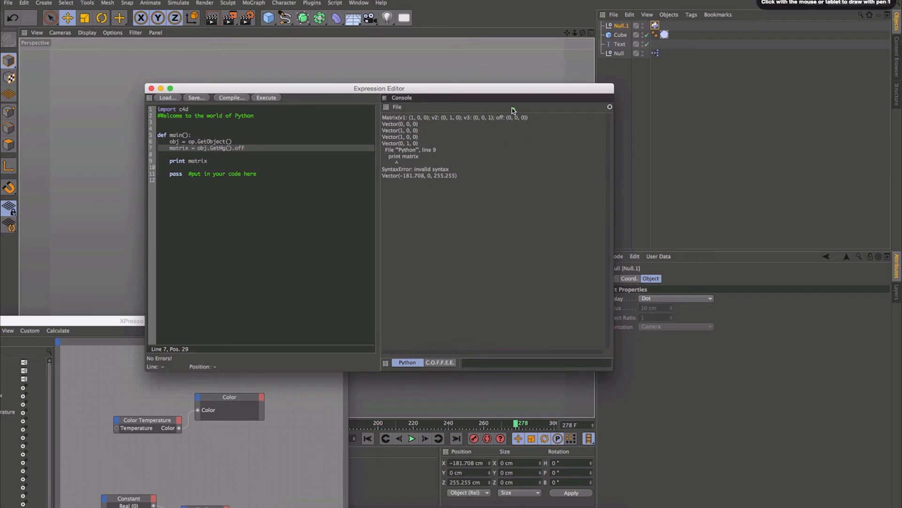
{"action": "left_click_drag", "start_coordinate": [513, 109], "coordinate": [504, 106]}
{"action": "mouse_move", "coordinate": [447, 169]}
{"action": "left_mouse_down"}
{"action": "mouse_move", "coordinate": [397, 188]}
{"action": "mouse_move", "coordinate": [456, 162]}
{"action": "left_mouse_up"}
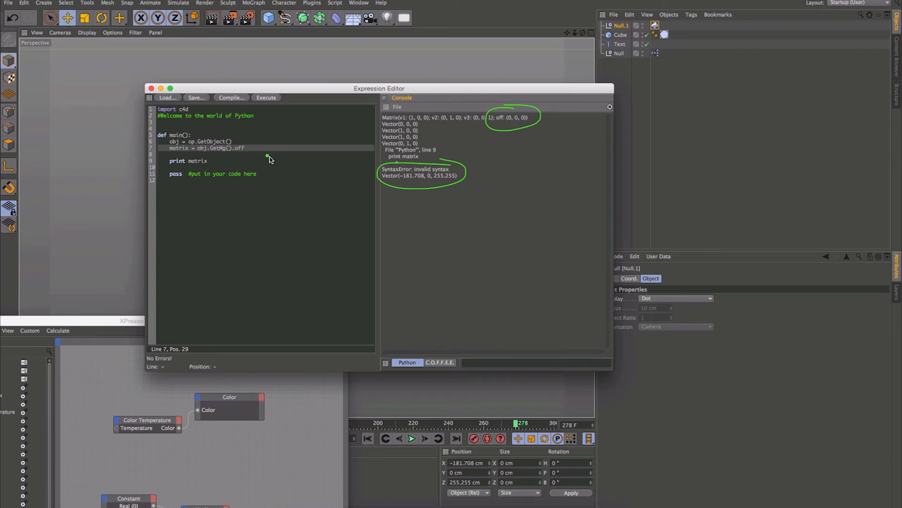
- Append the index [0] to .off on the GetMg() line and execute the script
{"action": "left_click", "coordinate": [250, 148]}
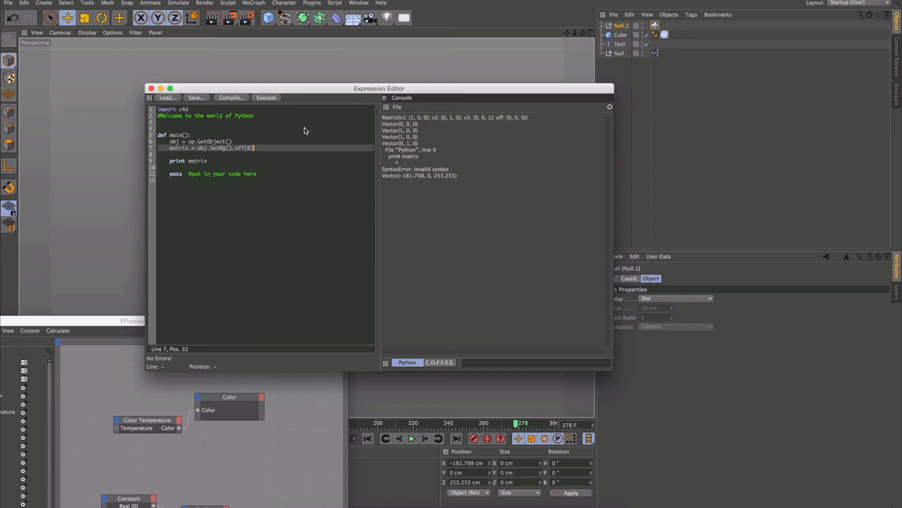
{"action": "left_click", "coordinate": [267, 99]}
- Circle off[0] and the matching X values, and write the indices 0 1 2 beneath the printed off vector
{"action": "key", "text": "ctrl+1"}
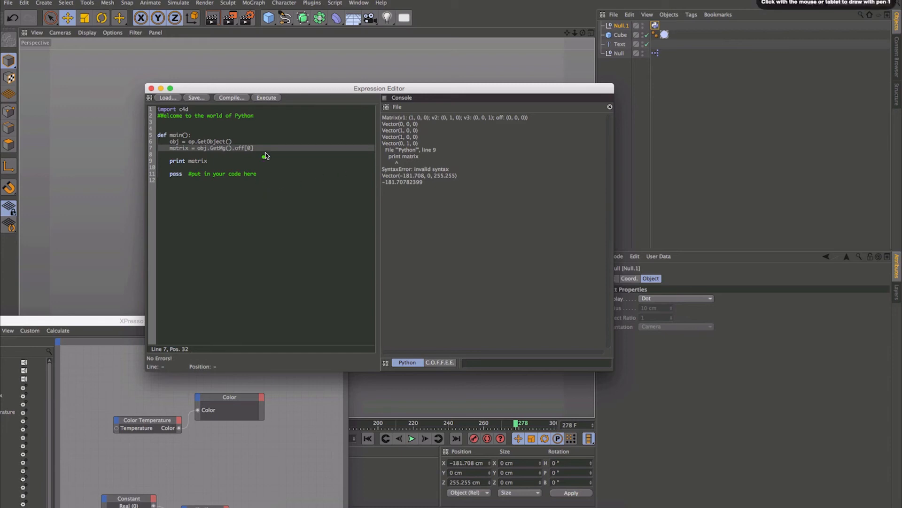
{"action": "mouse_move", "coordinate": [246, 143]}
{"action": "left_mouse_down"}
{"action": "mouse_move", "coordinate": [233, 152]}
{"action": "mouse_move", "coordinate": [252, 143]}
{"action": "left_mouse_up"}
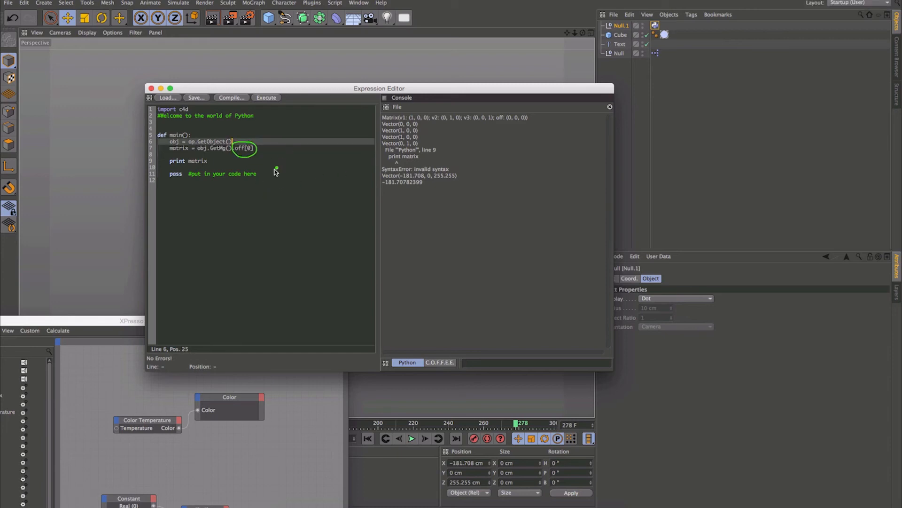
{"action": "mouse_move", "coordinate": [385, 179]}
{"action": "left_mouse_down"}
{"action": "mouse_move", "coordinate": [398, 189]}
{"action": "mouse_move", "coordinate": [425, 181]}
{"action": "mouse_move", "coordinate": [399, 179]}
{"action": "mouse_move", "coordinate": [430, 172]}
{"action": "left_mouse_up"}
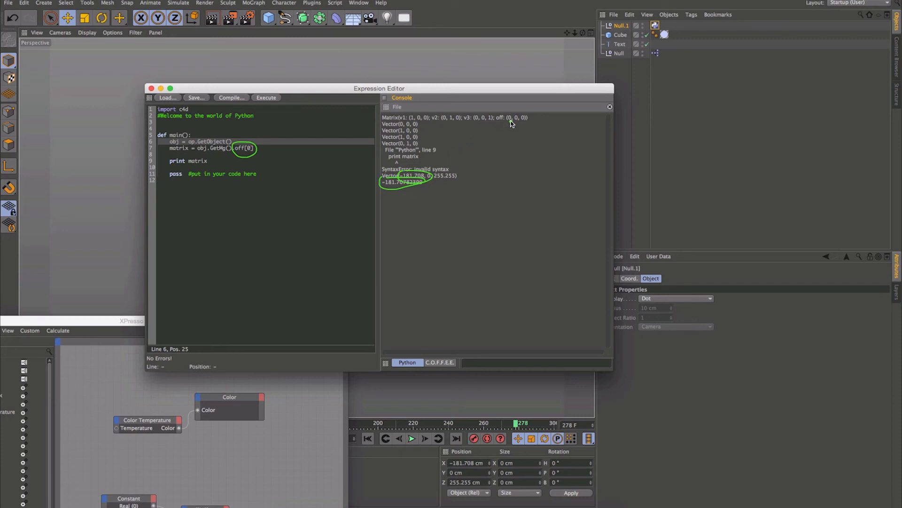
{"action": "left_click_drag", "start_coordinate": [508, 125], "coordinate": [532, 132]}
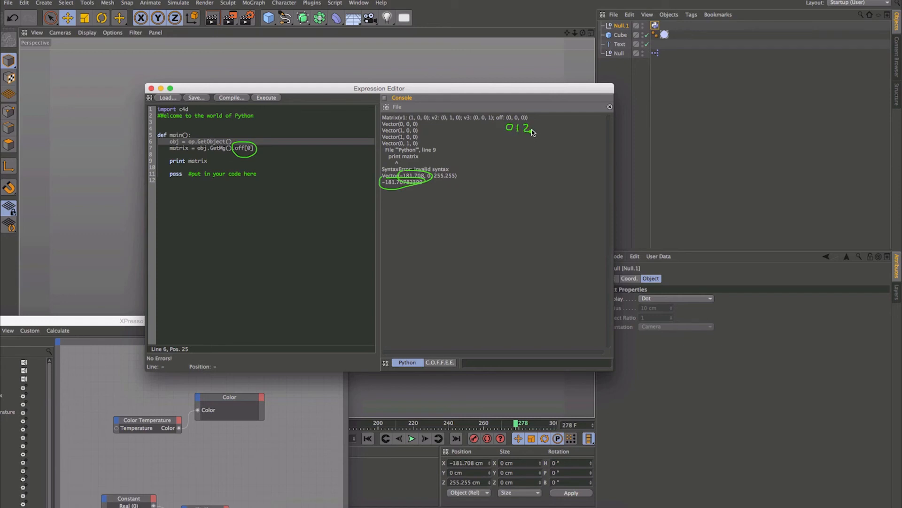